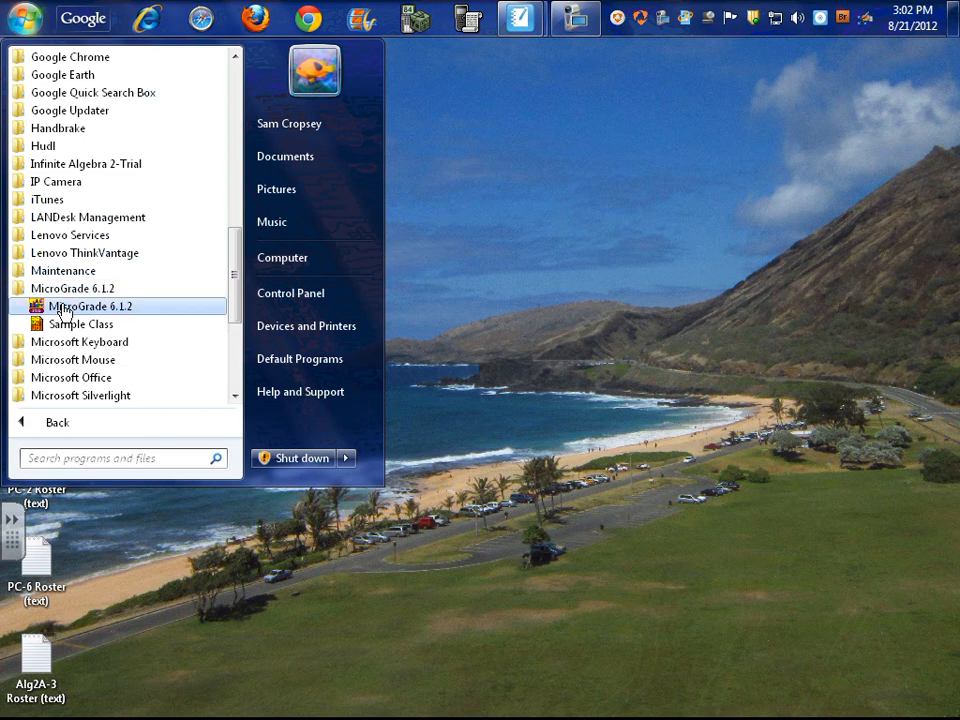
Launch MicroGrade 6.1.2 and create a new class file
click(62, 310)
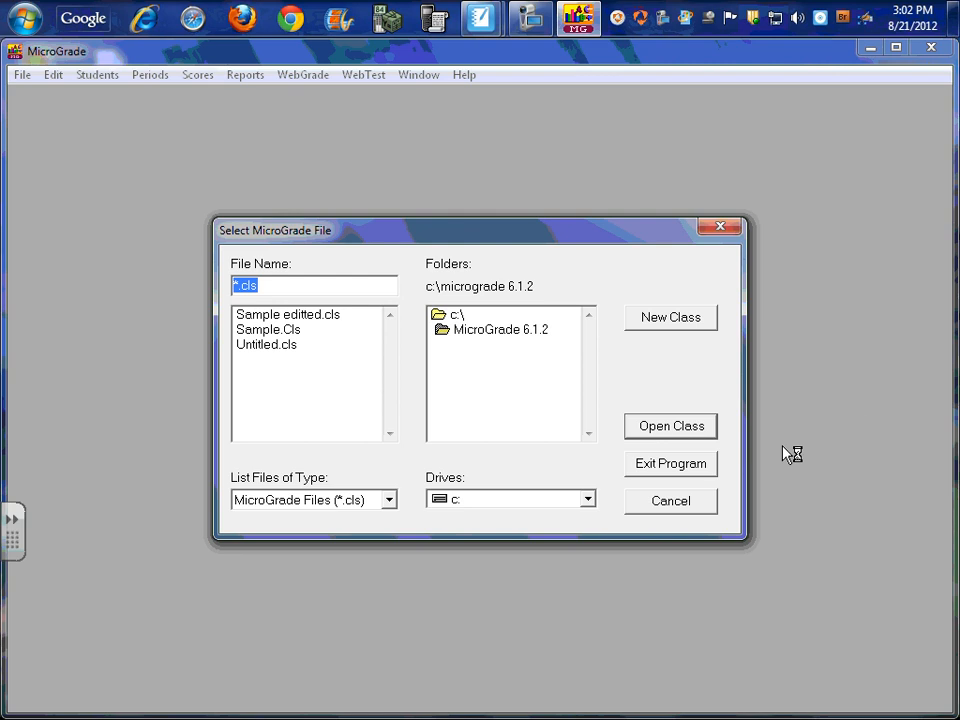
click(671, 318)
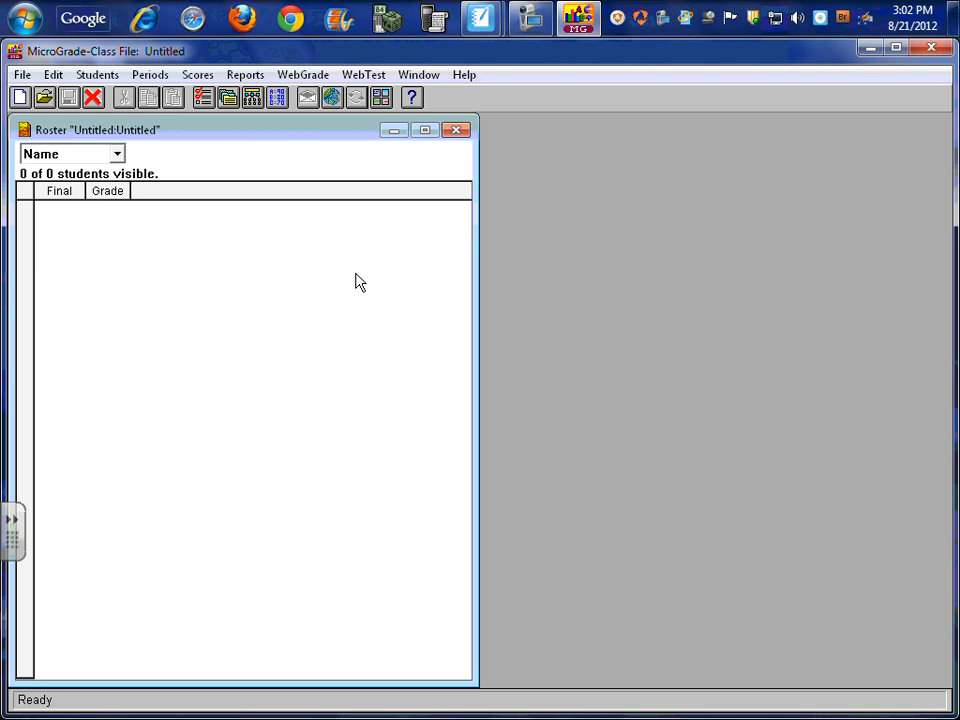
click(51, 76)
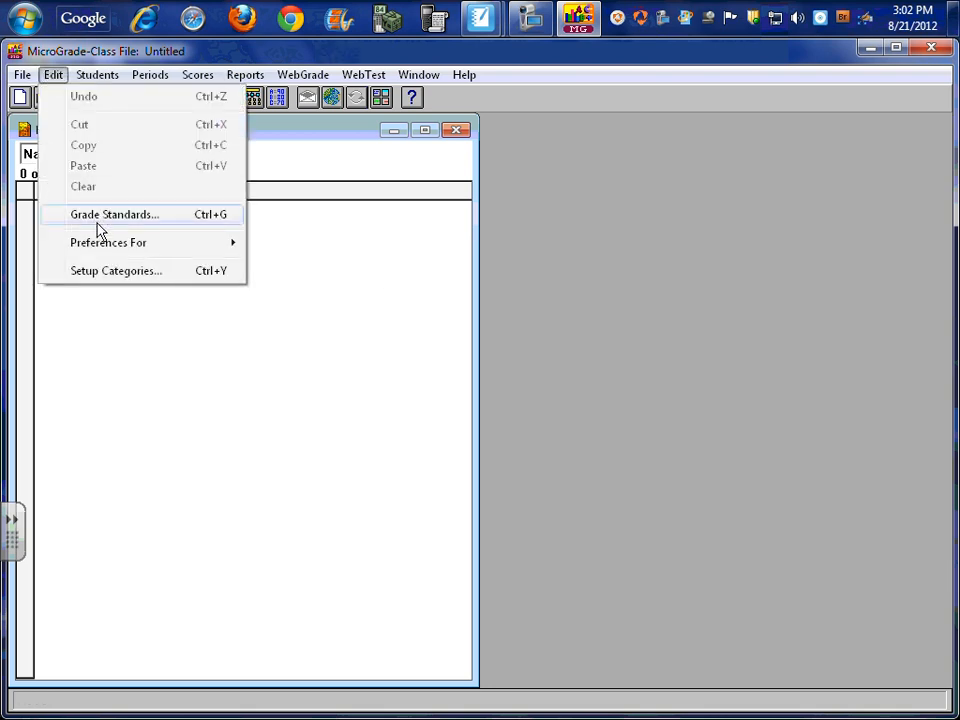
mouse_move(114, 244)
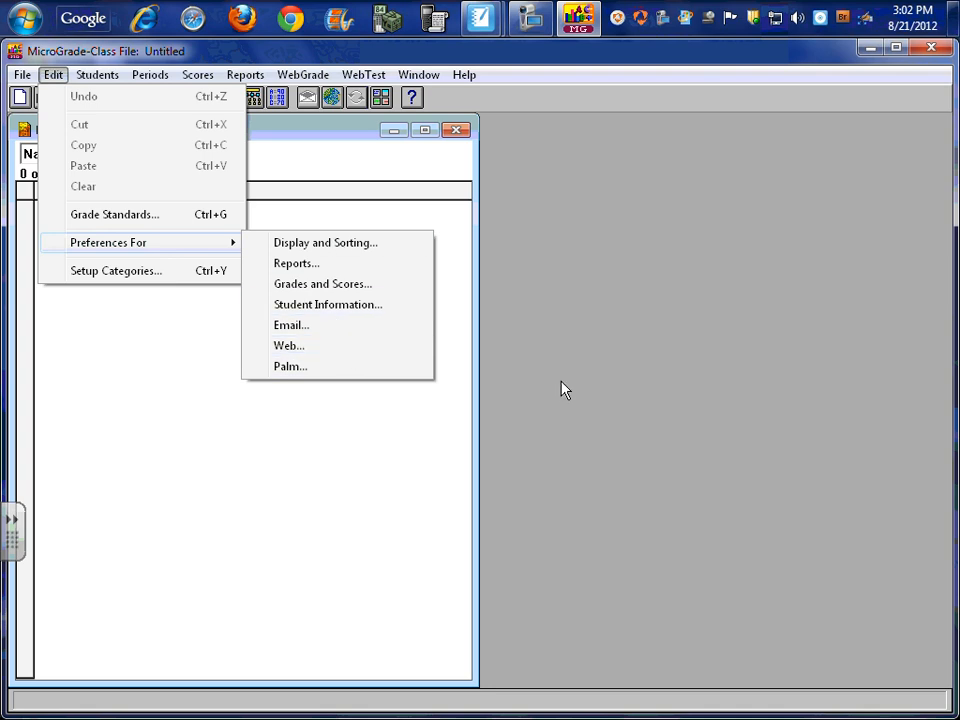
click(395, 448)
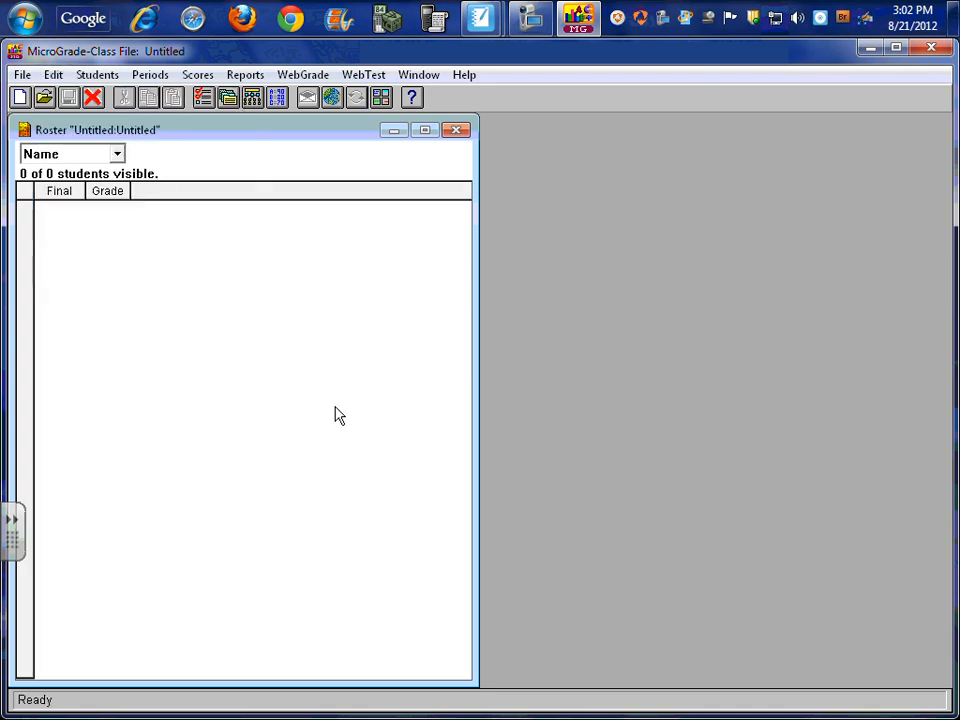
Start a User Defined student import using the "Alg2A-3 Roster (text)" file from the Desktop
click(86, 82)
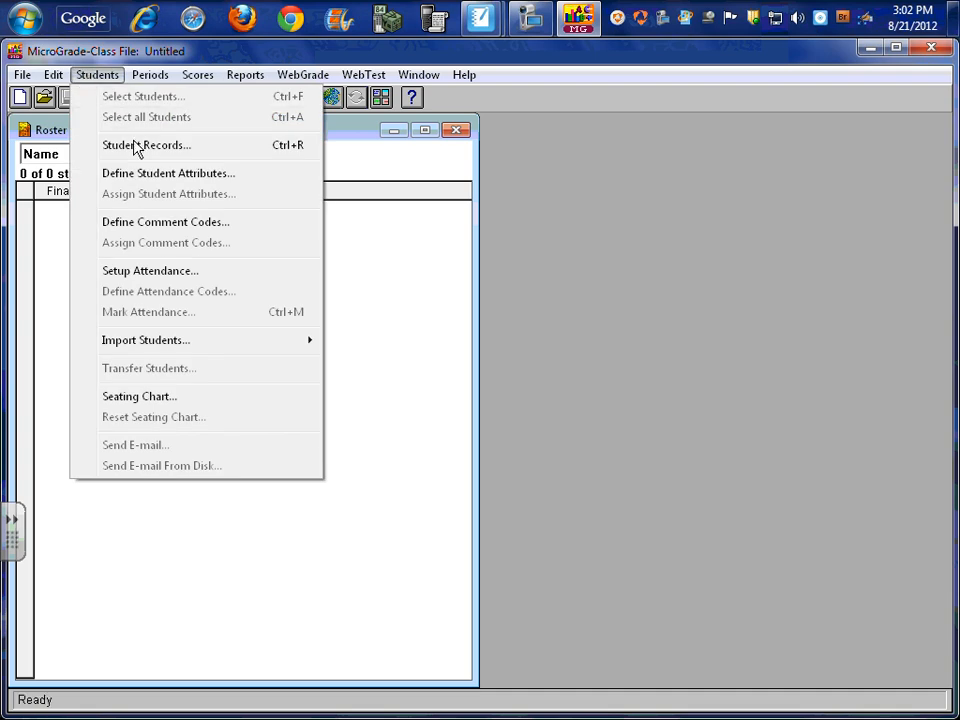
mouse_move(168, 345)
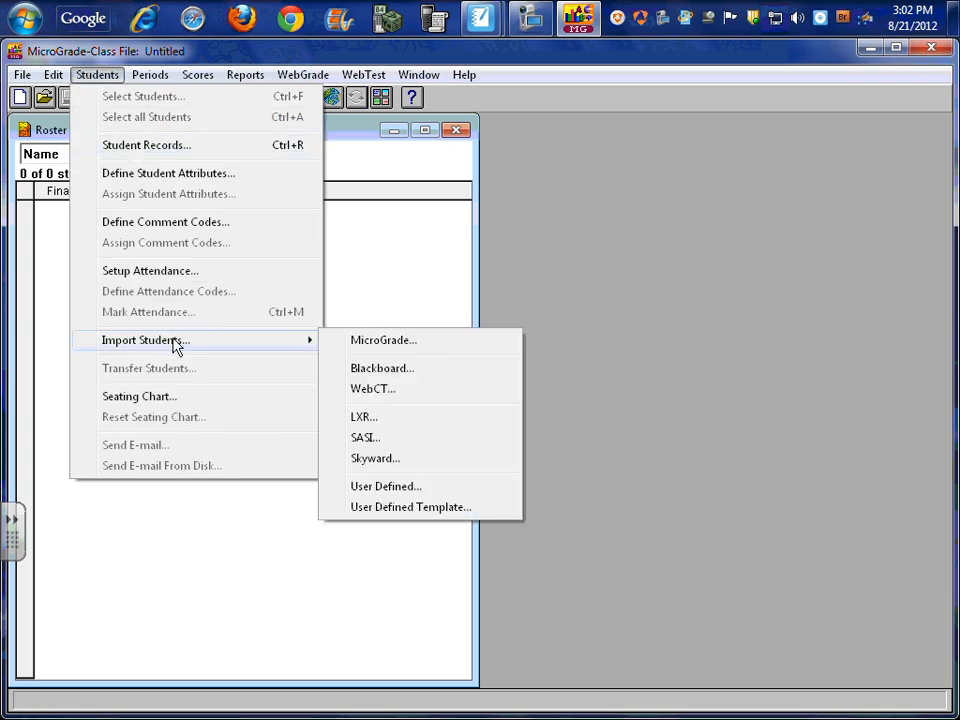
click(398, 490)
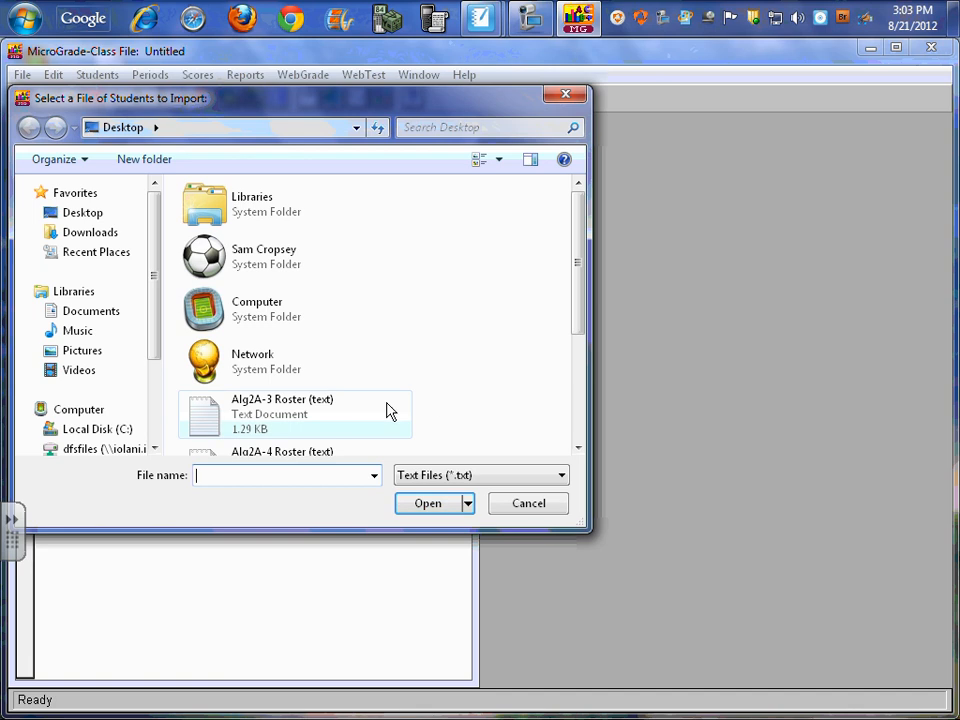
click(211, 421)
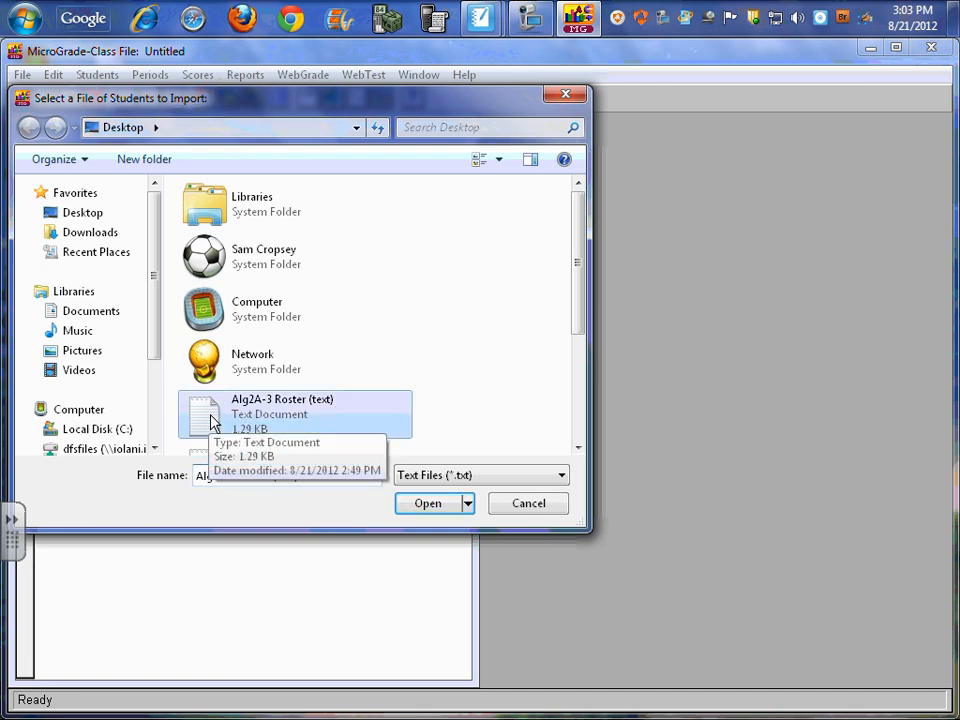
click(426, 504)
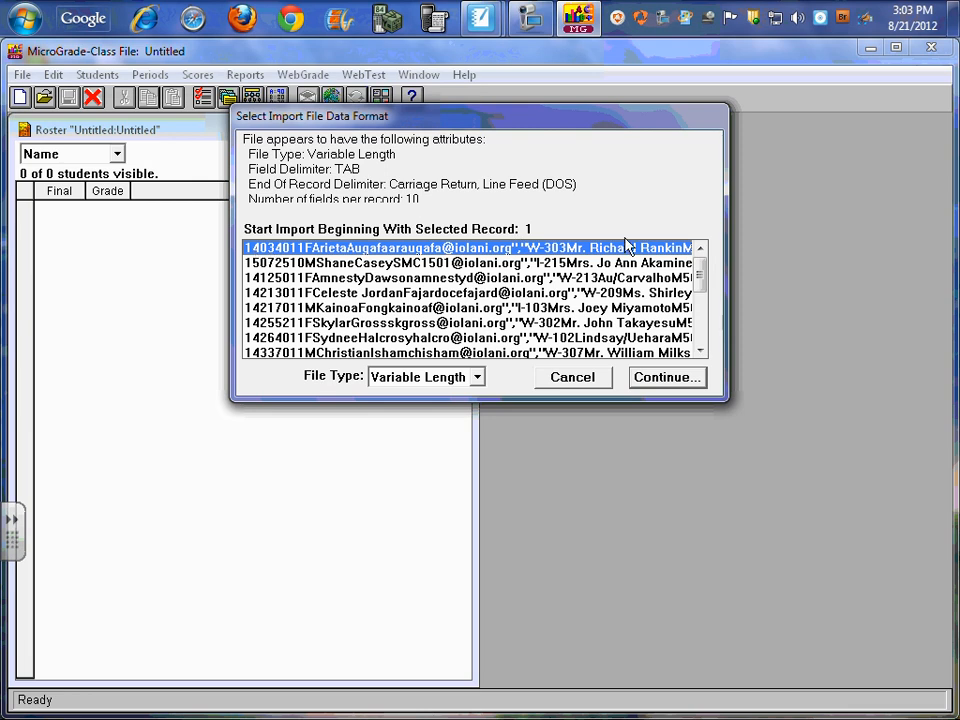
Start the import at record 1 of the roster and continue to the field specification
click(273, 264)
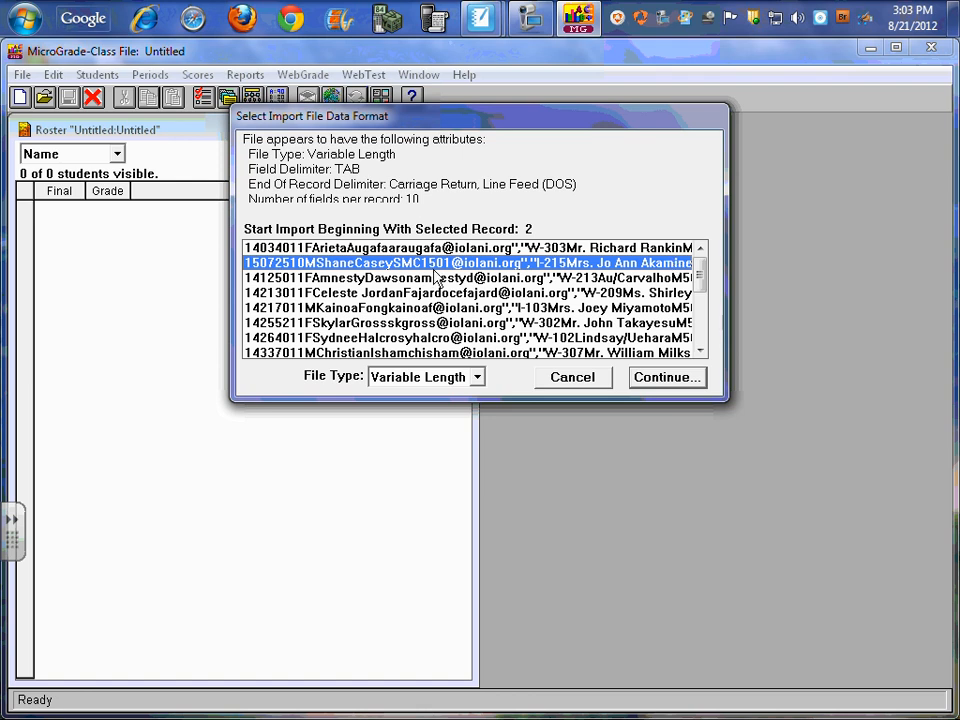
click(272, 249)
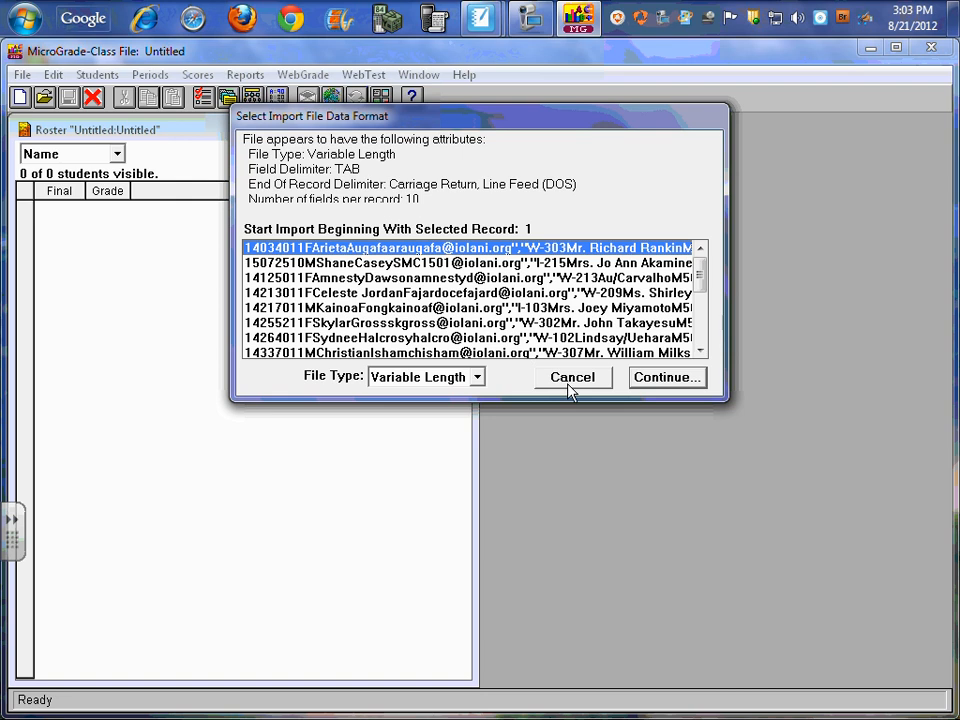
click(668, 377)
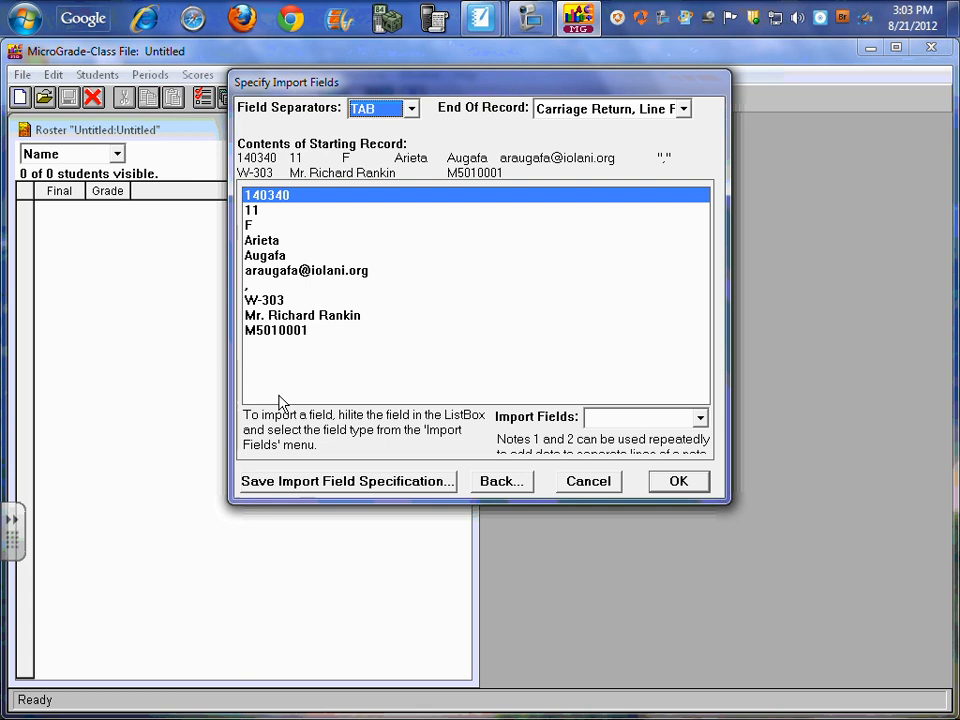
Assign the student number field to ID and the grade-level field (11) to Notes 1
click(700, 421)
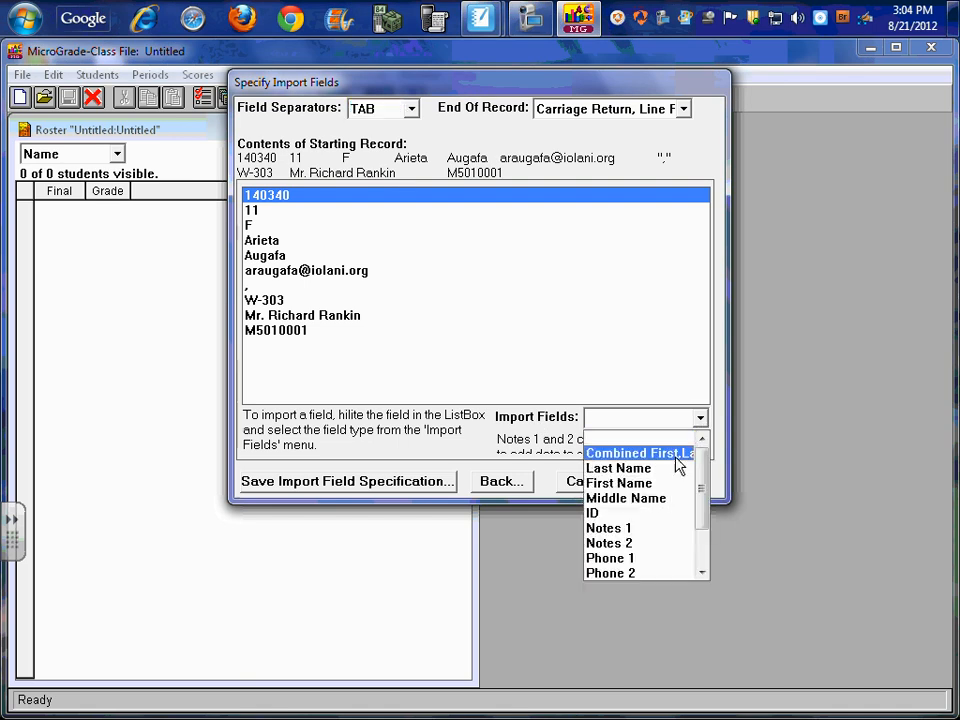
click(656, 514)
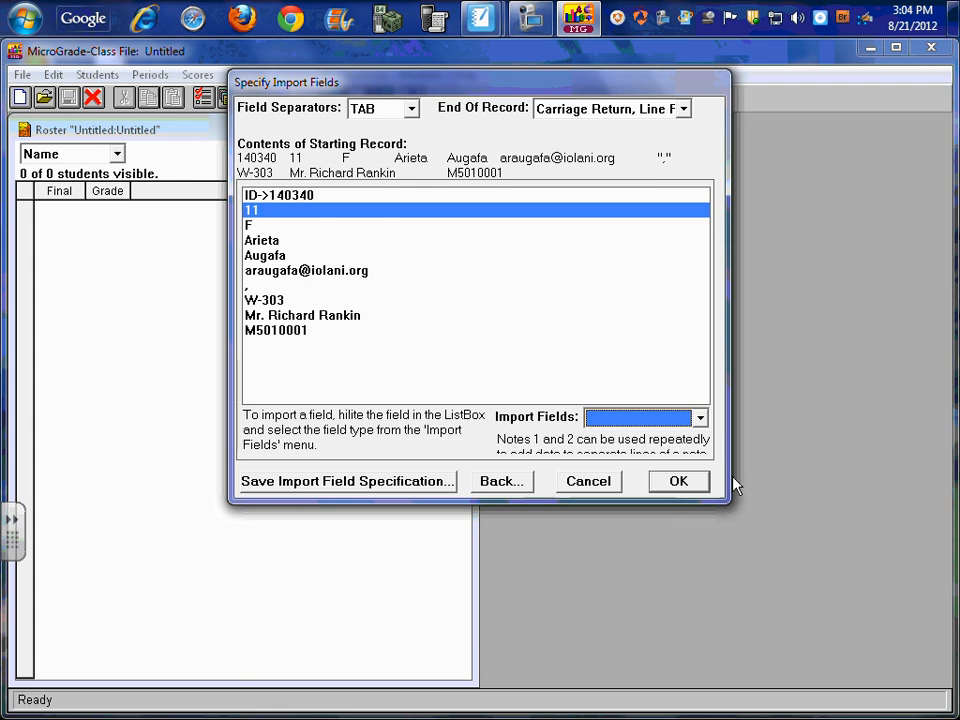
click(704, 419)
mouse_move(702, 468)
mouse_down()
mouse_move(702, 508)
mouse_move(704, 458)
mouse_up()
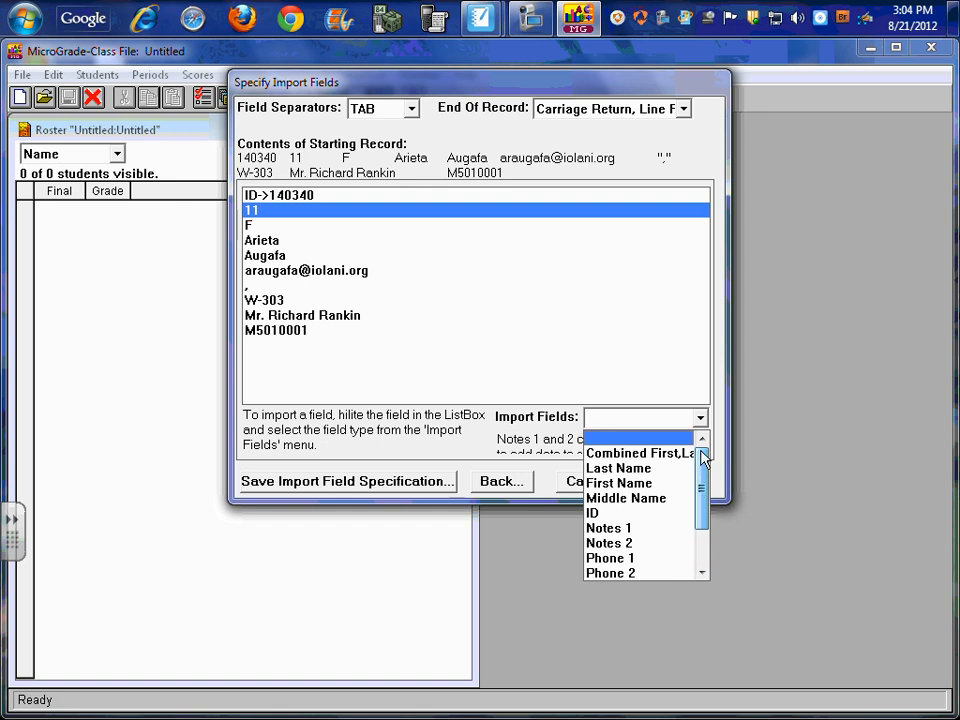
click(657, 528)
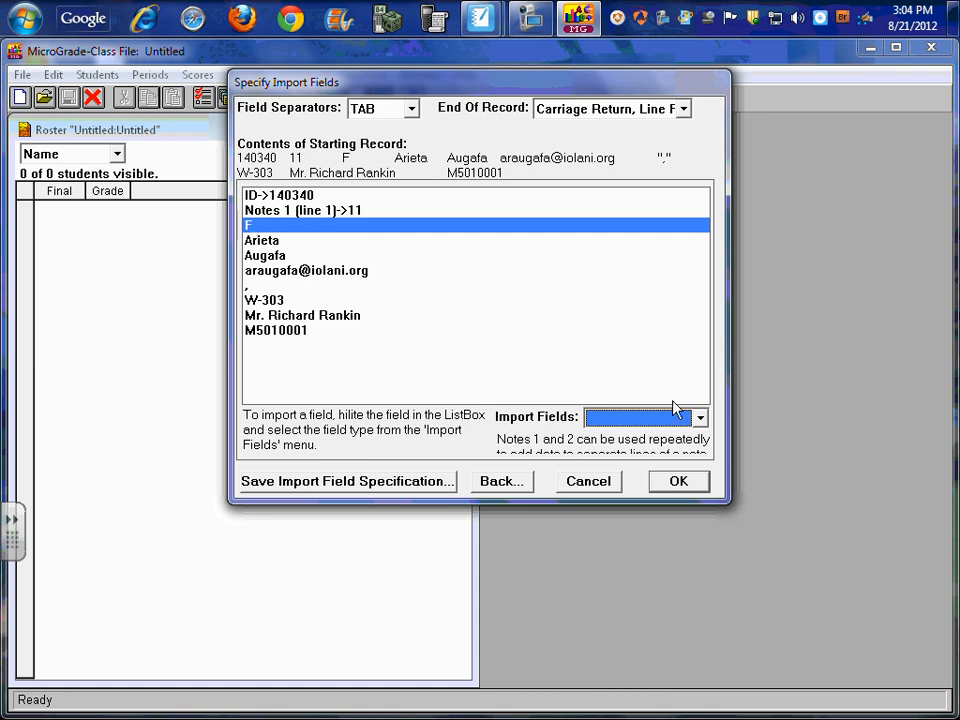
Assign the field containing F to the Gender import field
click(702, 421)
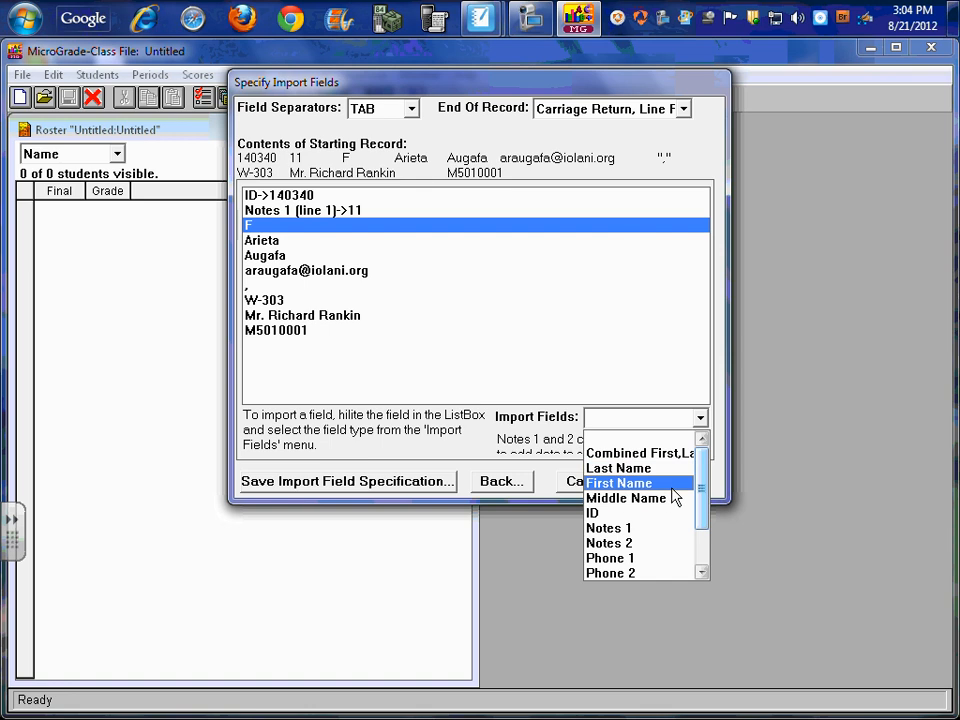
drag(701, 514, 713, 568)
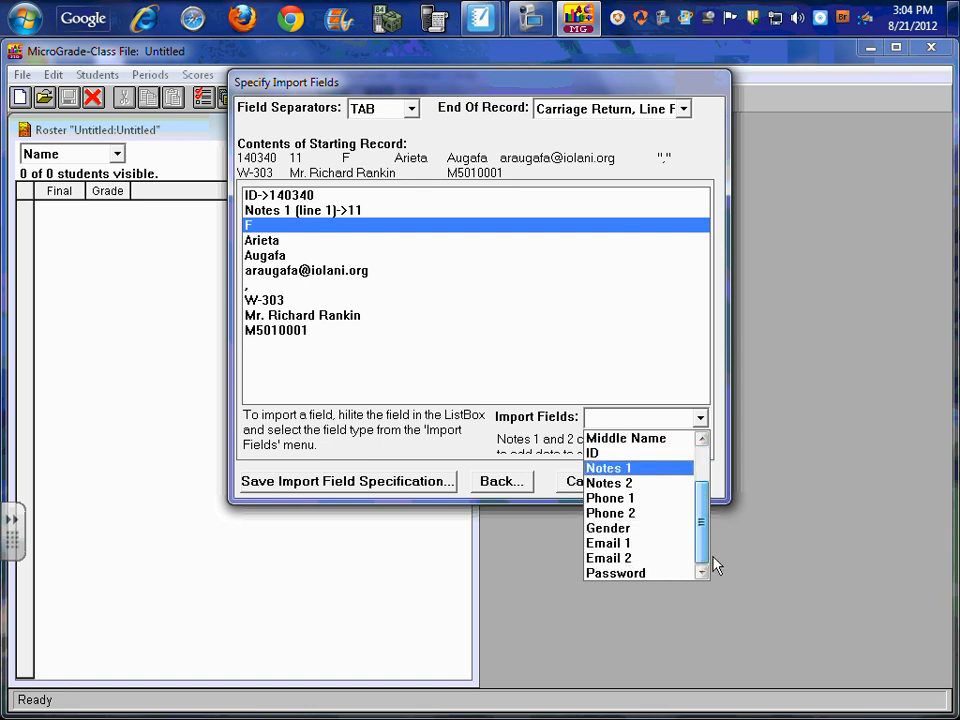
click(643, 528)
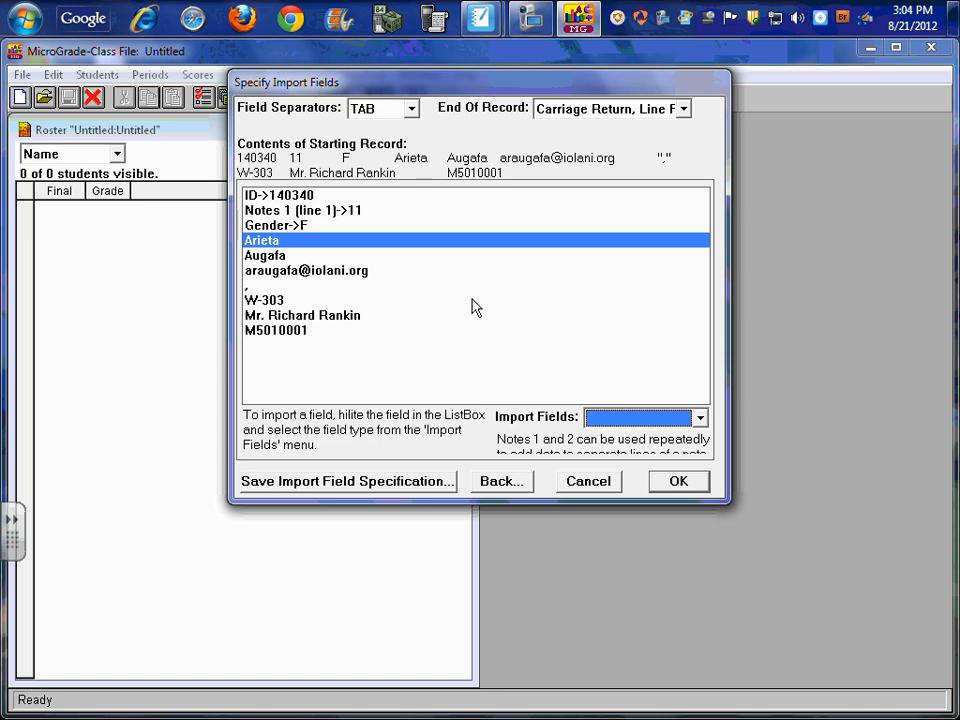
Assign the student's given name to First Name and the surname to Last Name
click(702, 420)
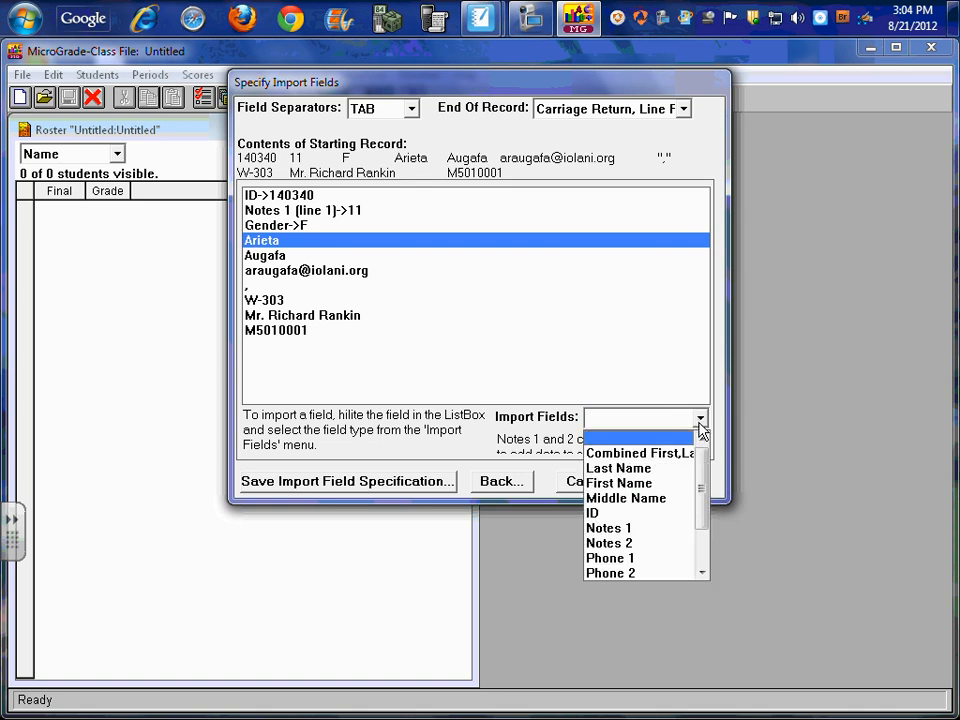
click(676, 485)
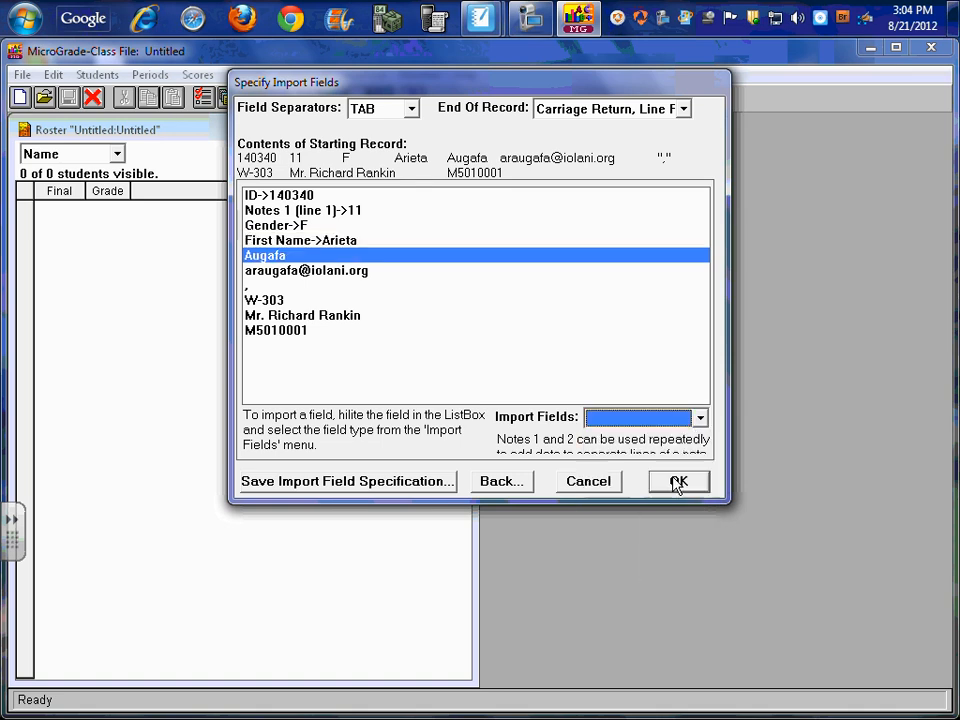
click(702, 420)
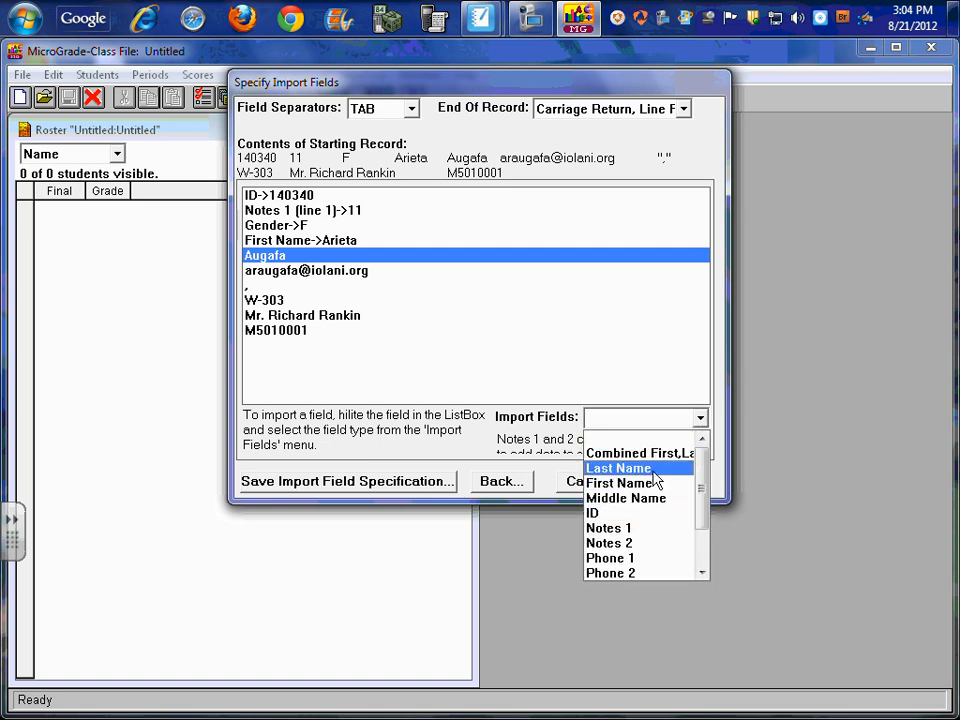
click(654, 470)
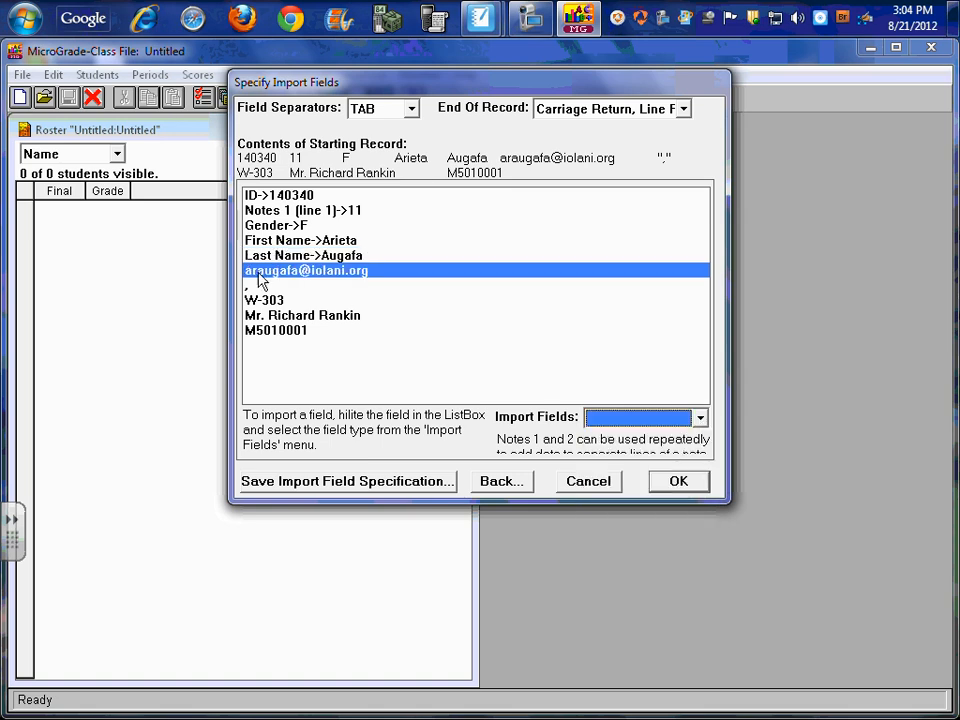
Assign the student's e-mail address field to Email 1
click(702, 420)
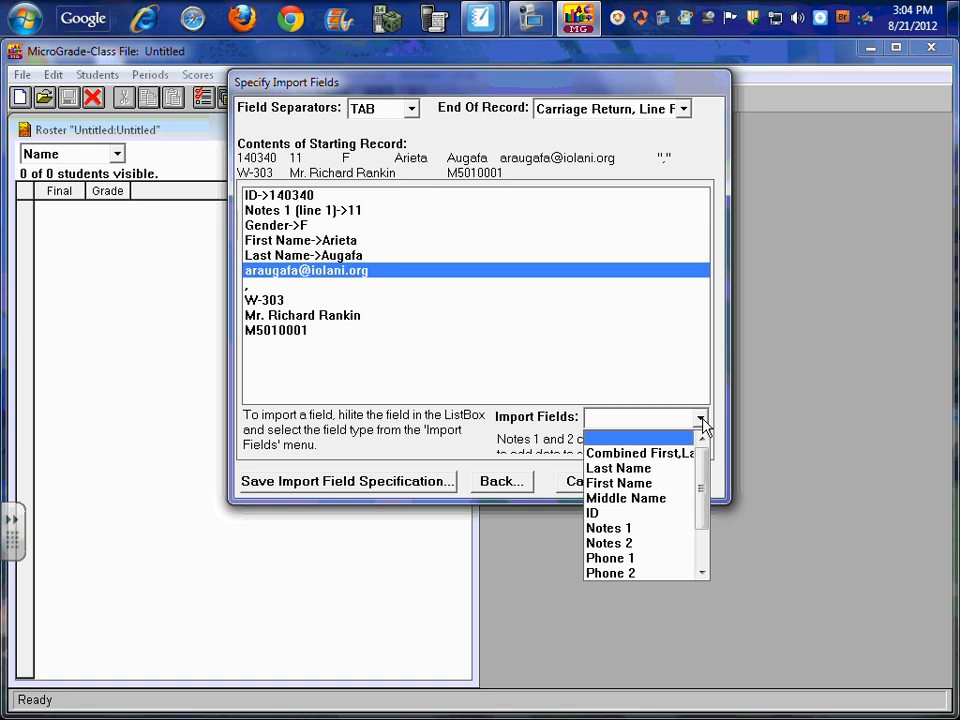
click(701, 573)
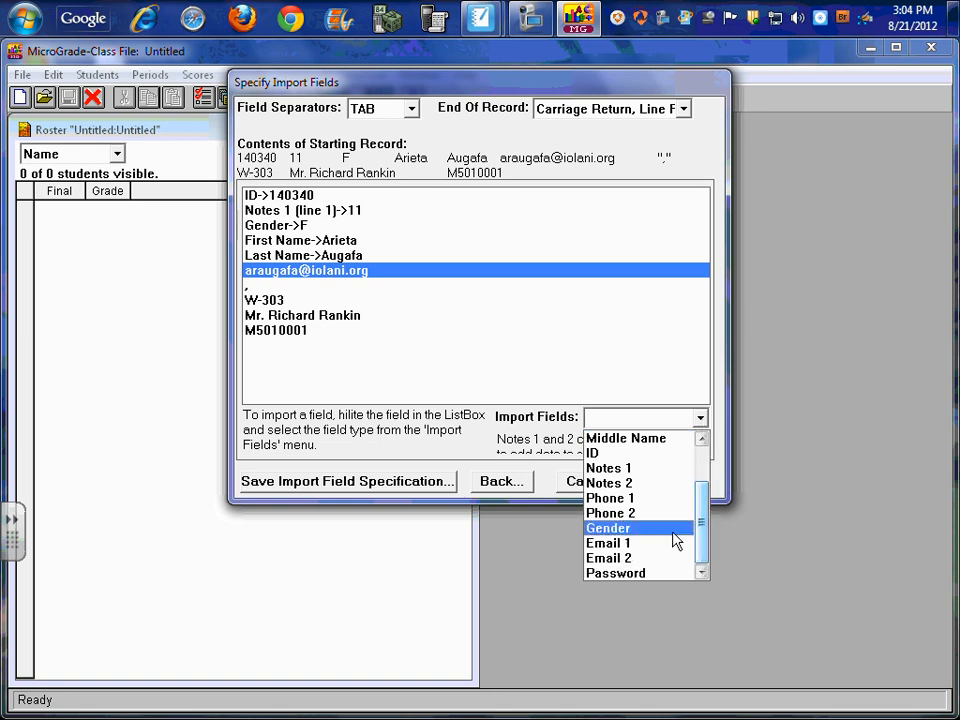
click(648, 543)
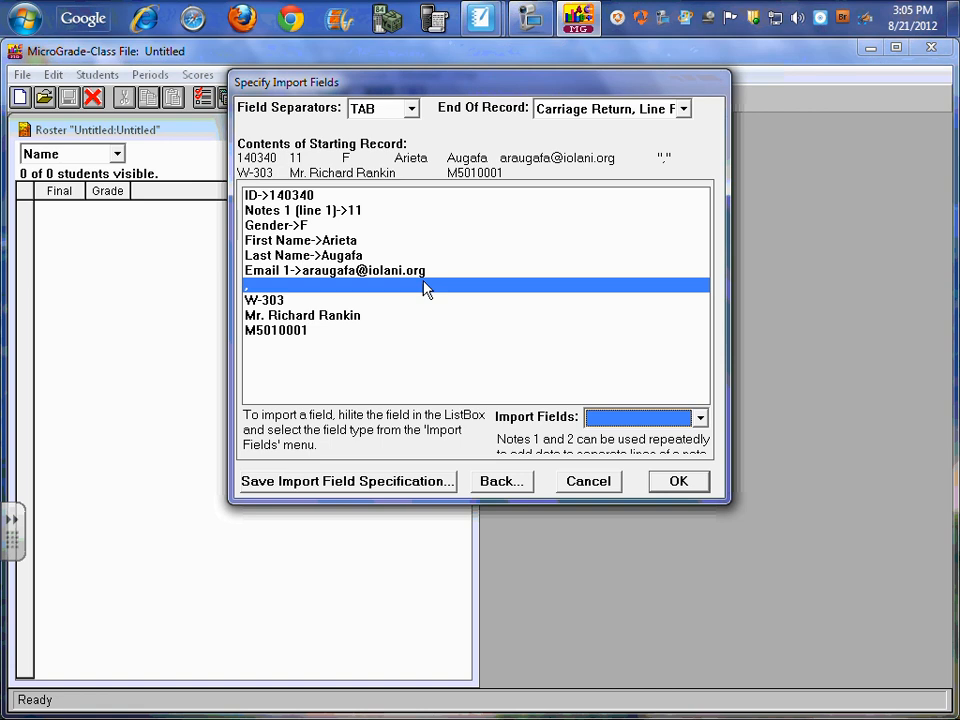
Skip the comma field and assign both the room field (W-303) and the teacher name field to Notes 2
click(298, 301)
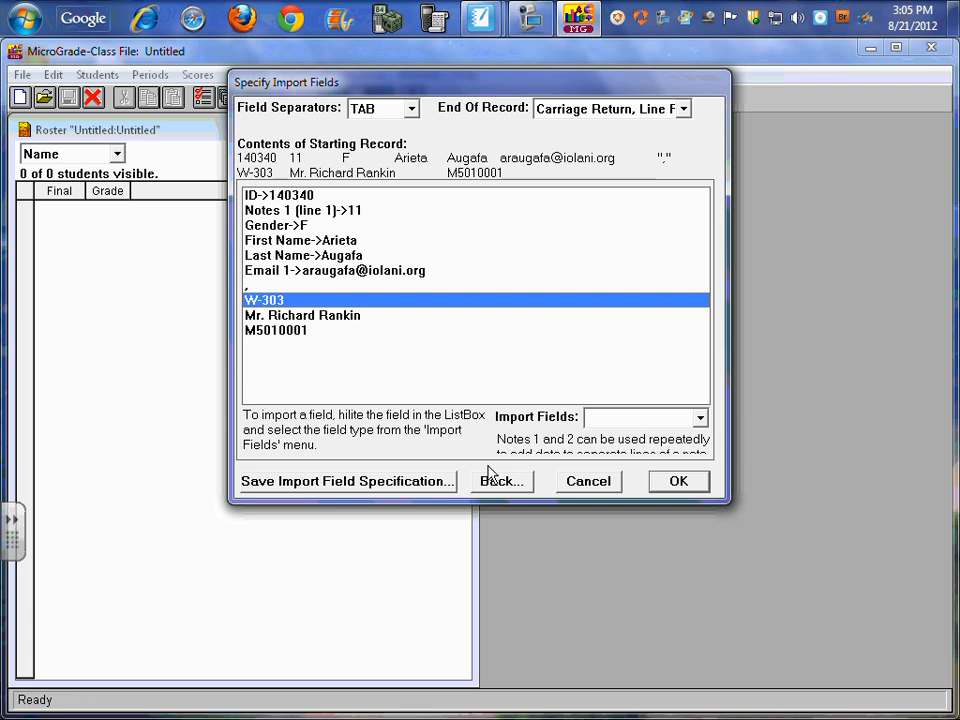
click(700, 420)
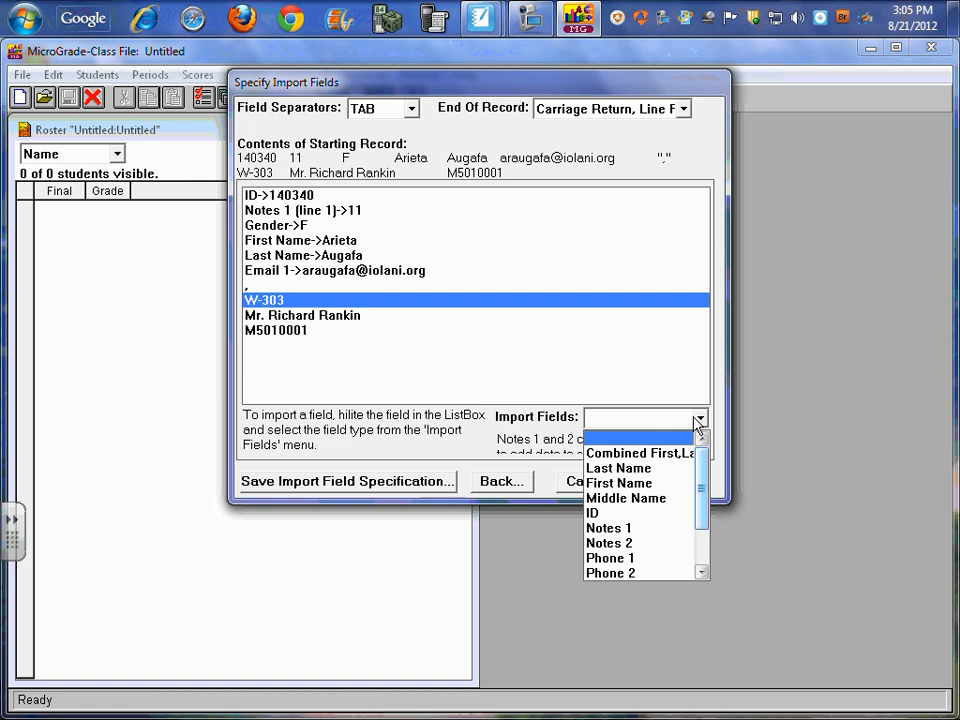
click(660, 544)
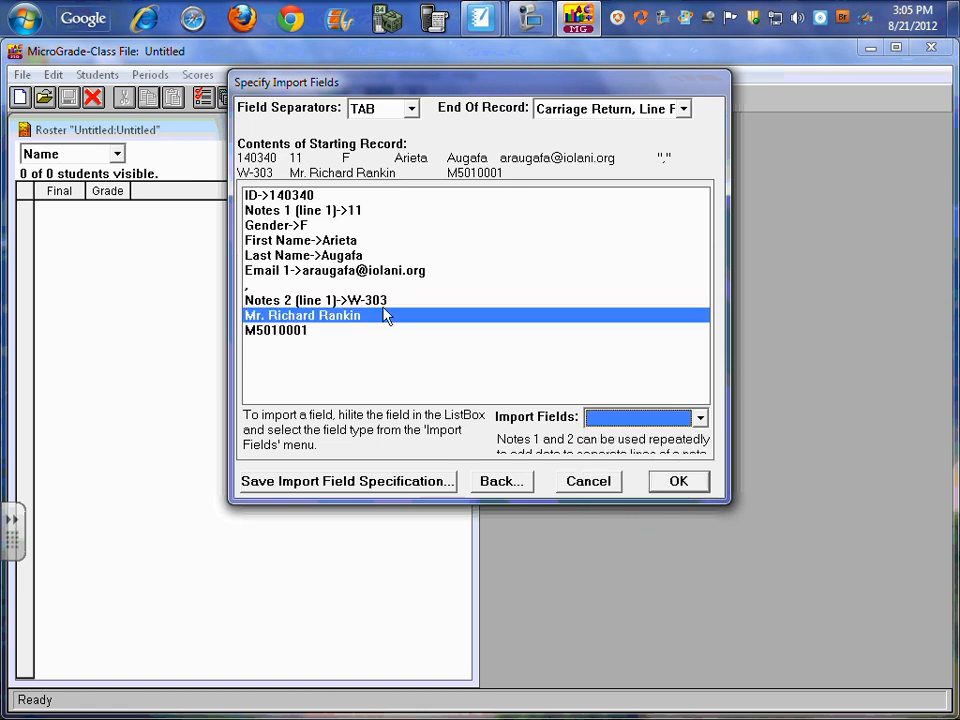
click(704, 424)
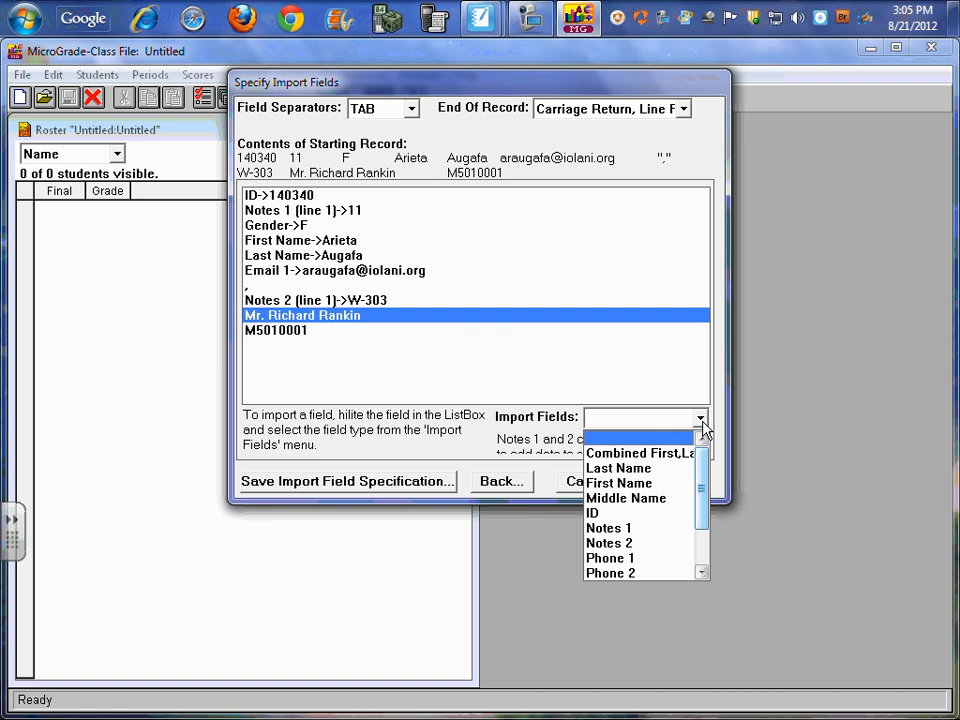
click(672, 546)
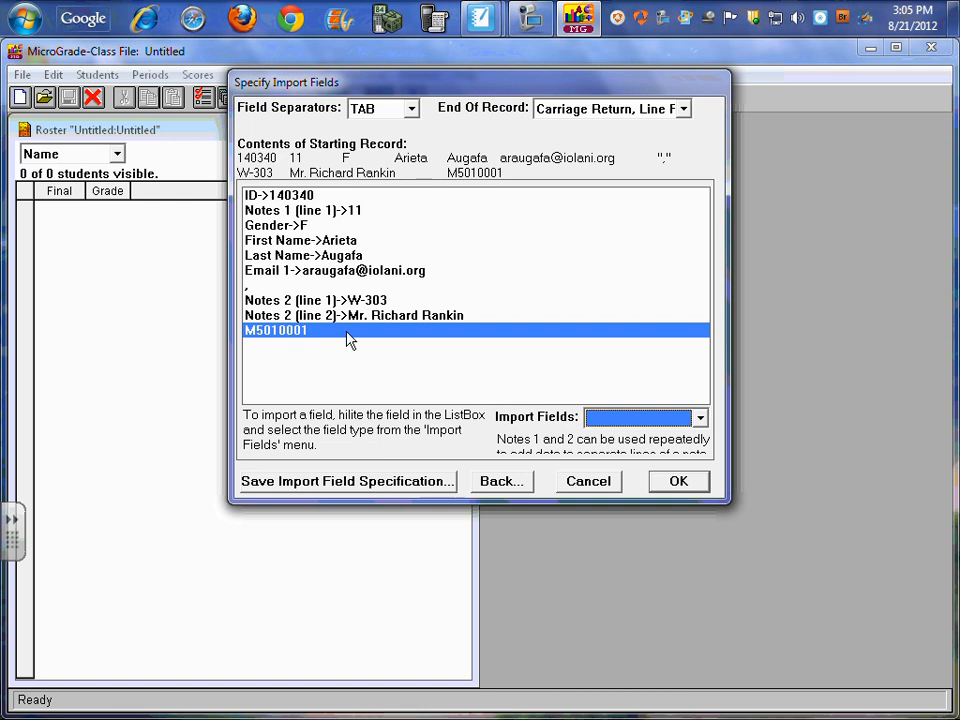
click(700, 419)
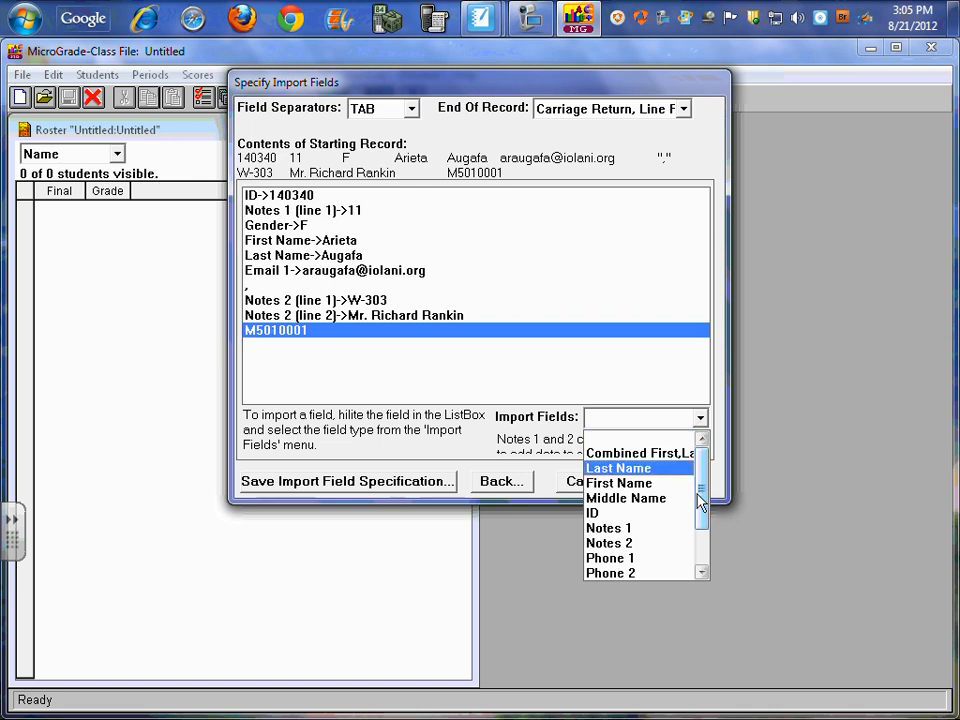
drag(702, 494, 700, 528)
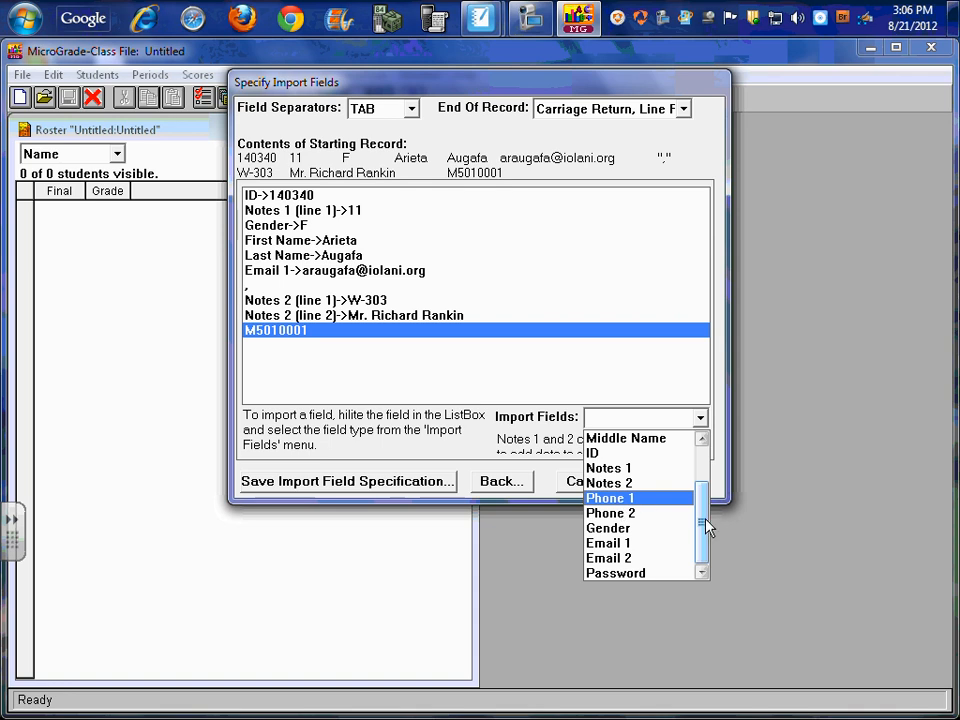
drag(705, 521, 703, 488)
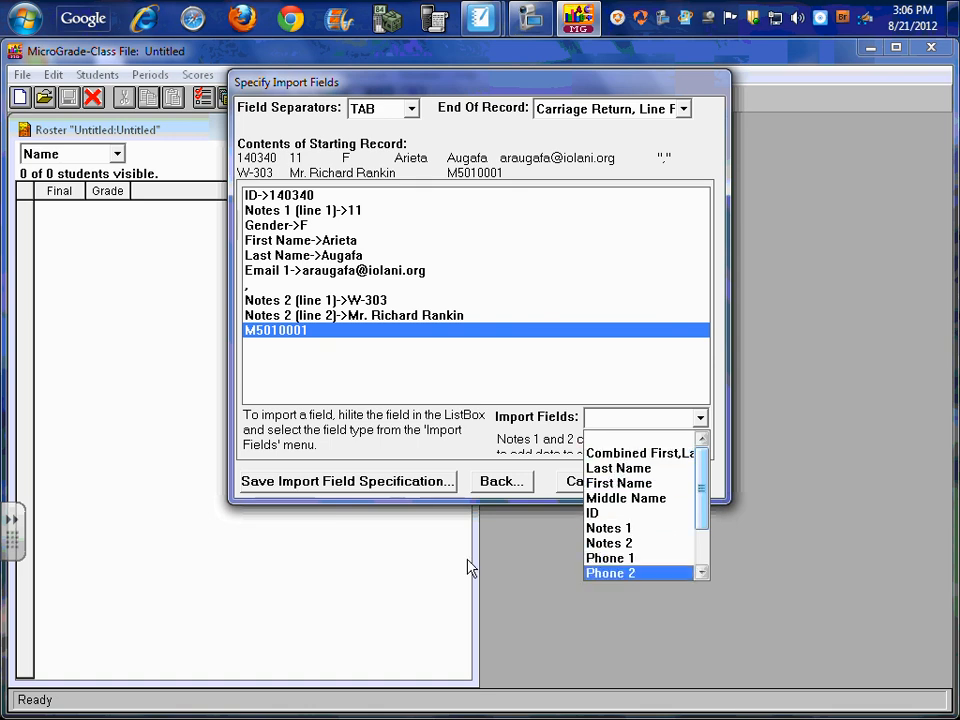
Leave the last record field unassigned and save the import field specification on the Desktop as Student Import Template
click(446, 452)
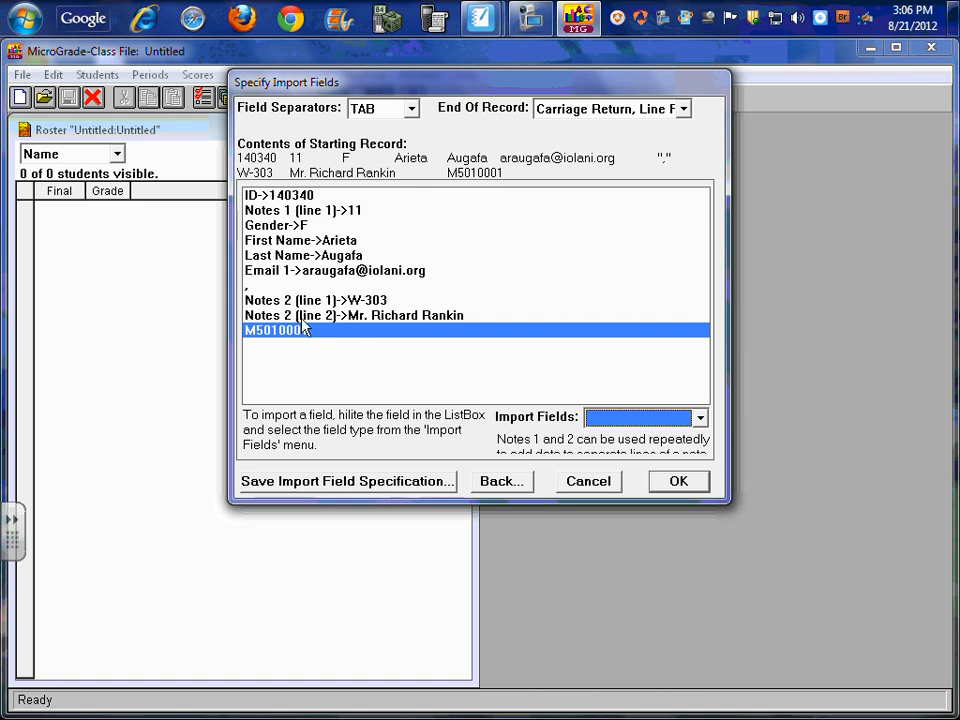
click(378, 481)
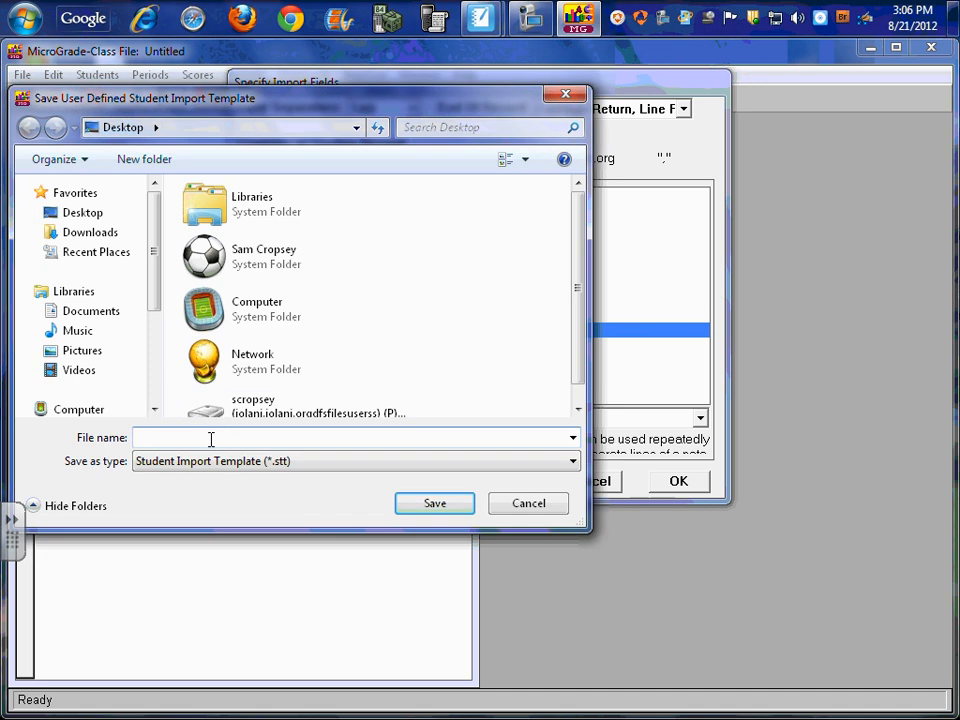
text(Student Import Template)
click(90, 213)
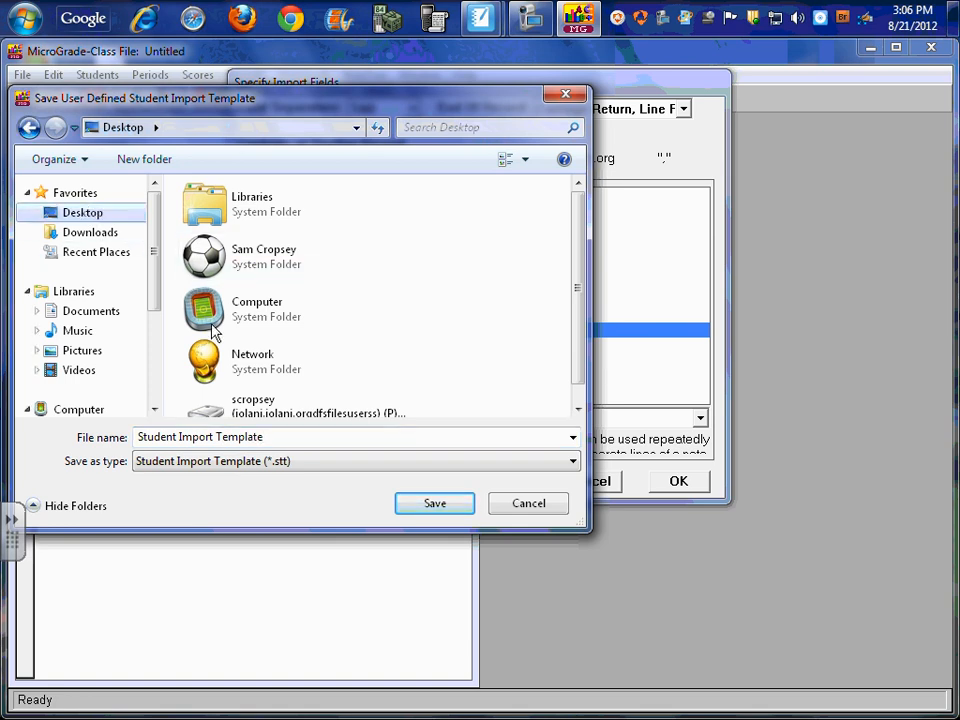
click(433, 504)
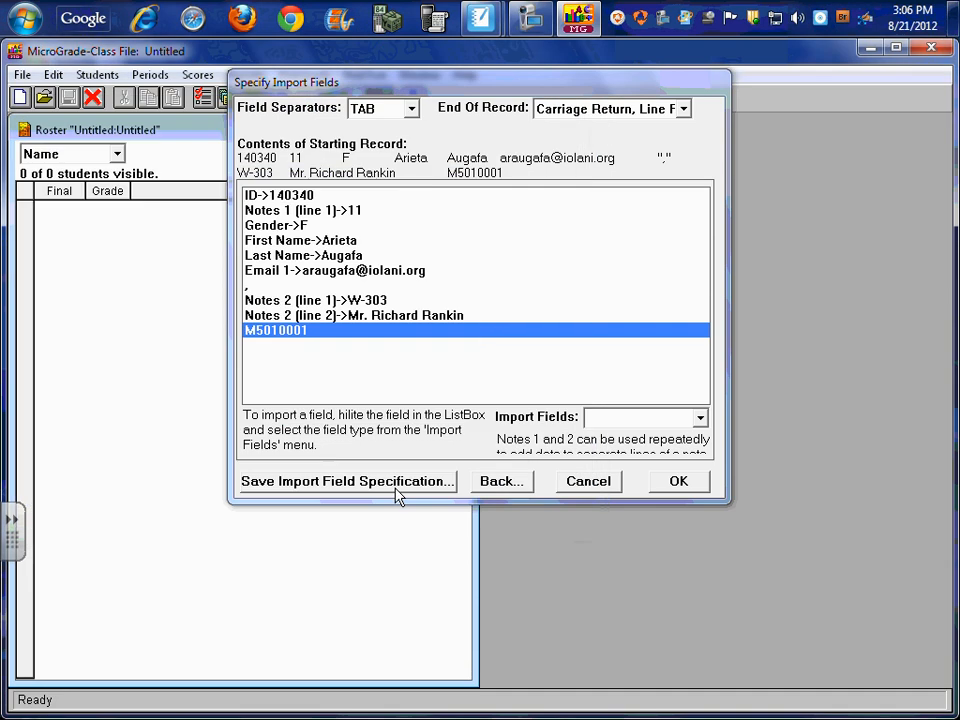
Run the student import, keep the IDs from the import file, and finish the import
click(684, 484)
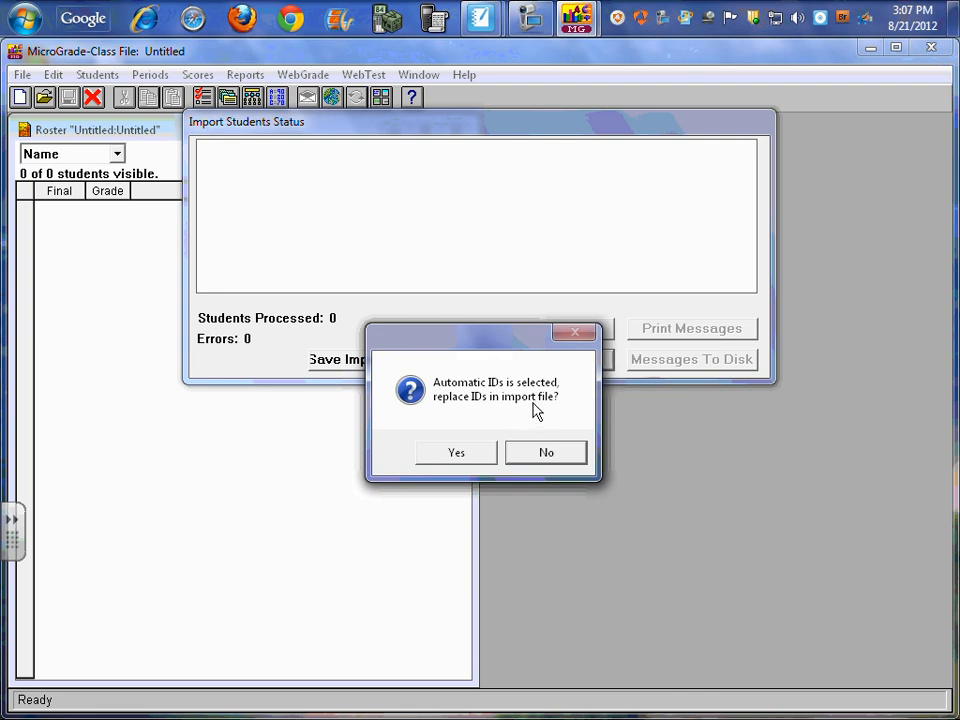
click(547, 453)
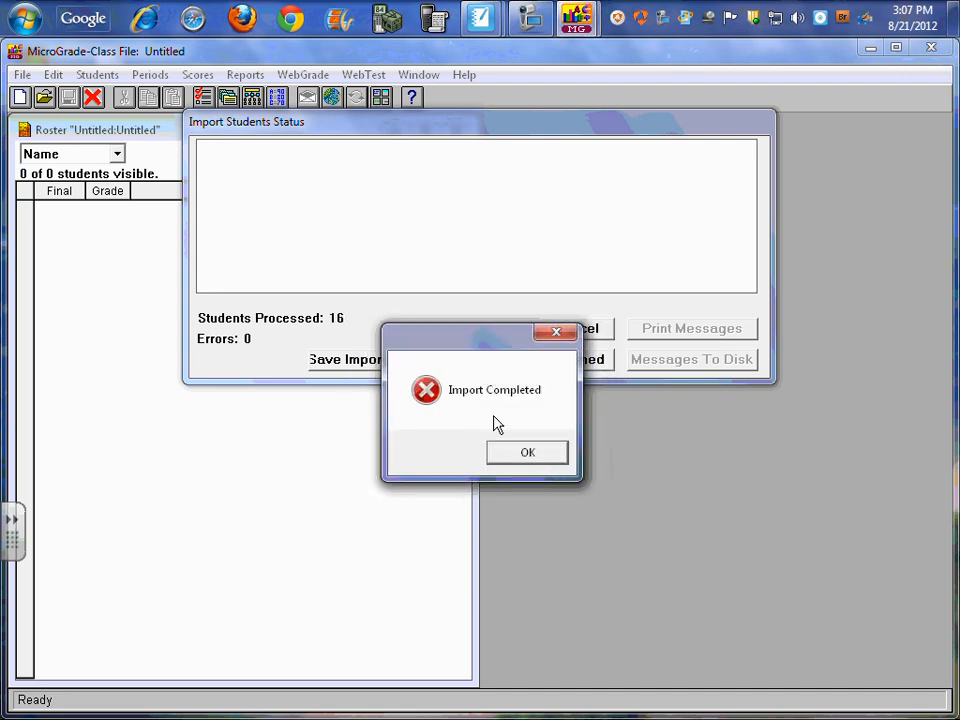
click(522, 457)
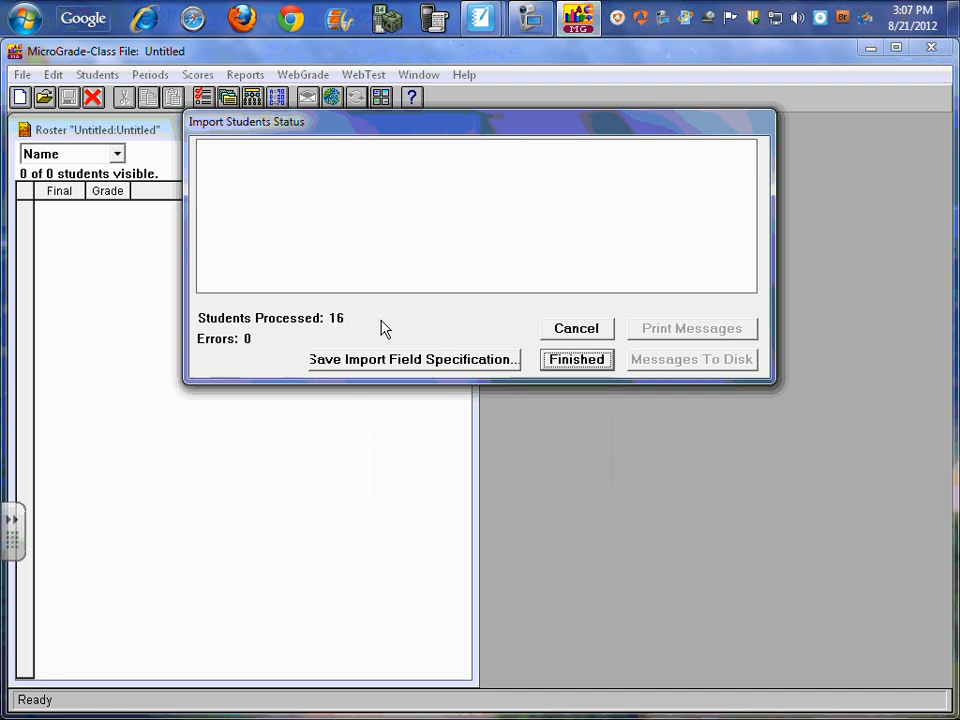
click(573, 362)
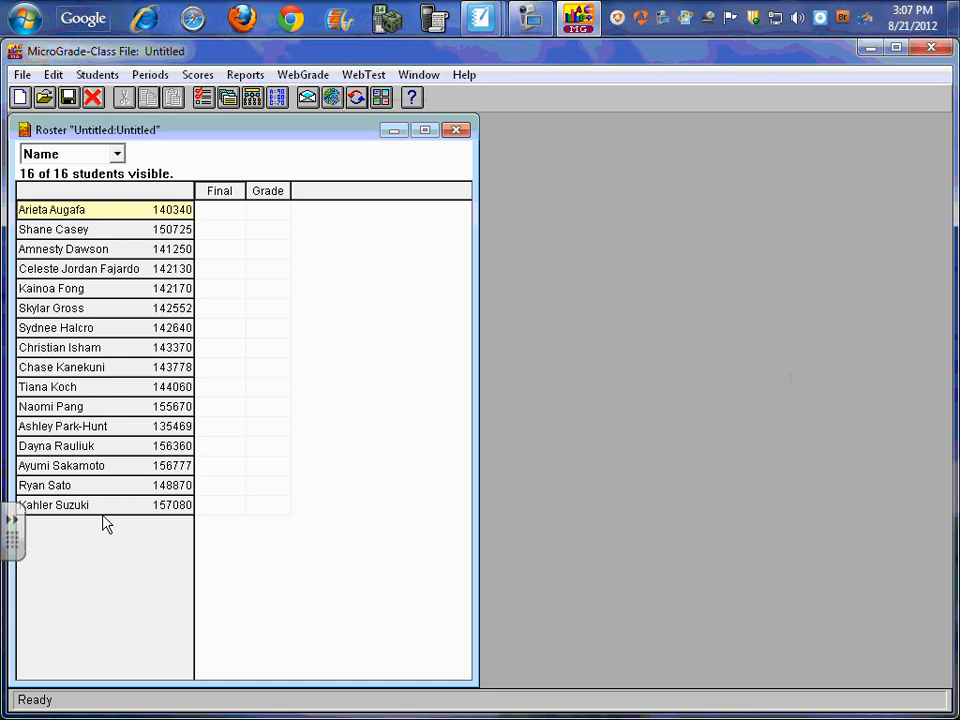
Check the second student's record in the roster, including Notes 2 and Notes 1, and close the student records
click(62, 232)
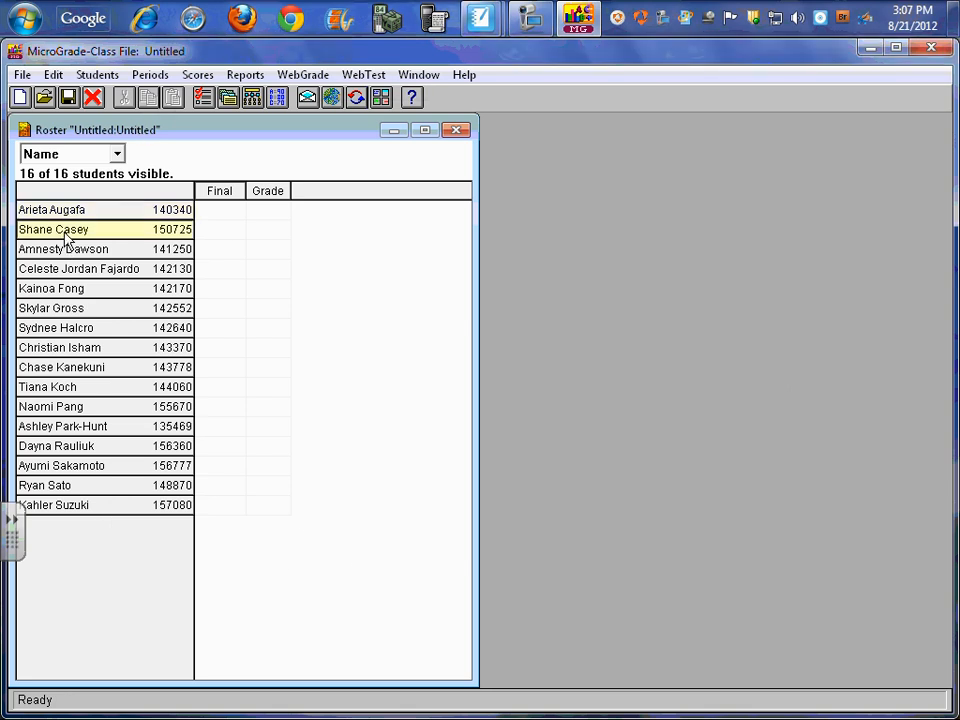
click(97, 76)
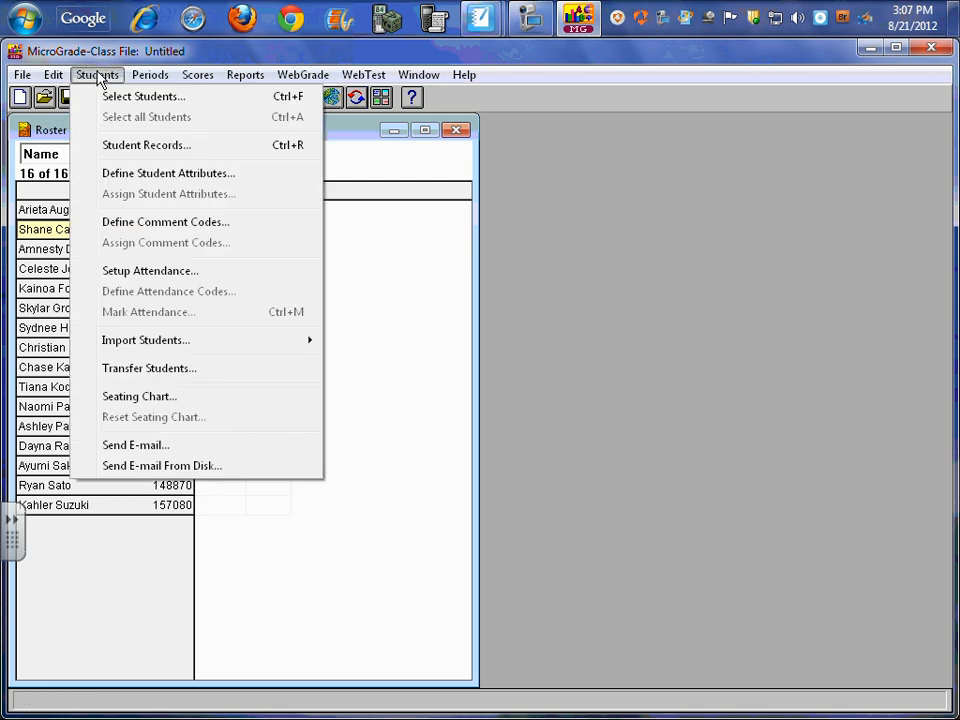
click(108, 146)
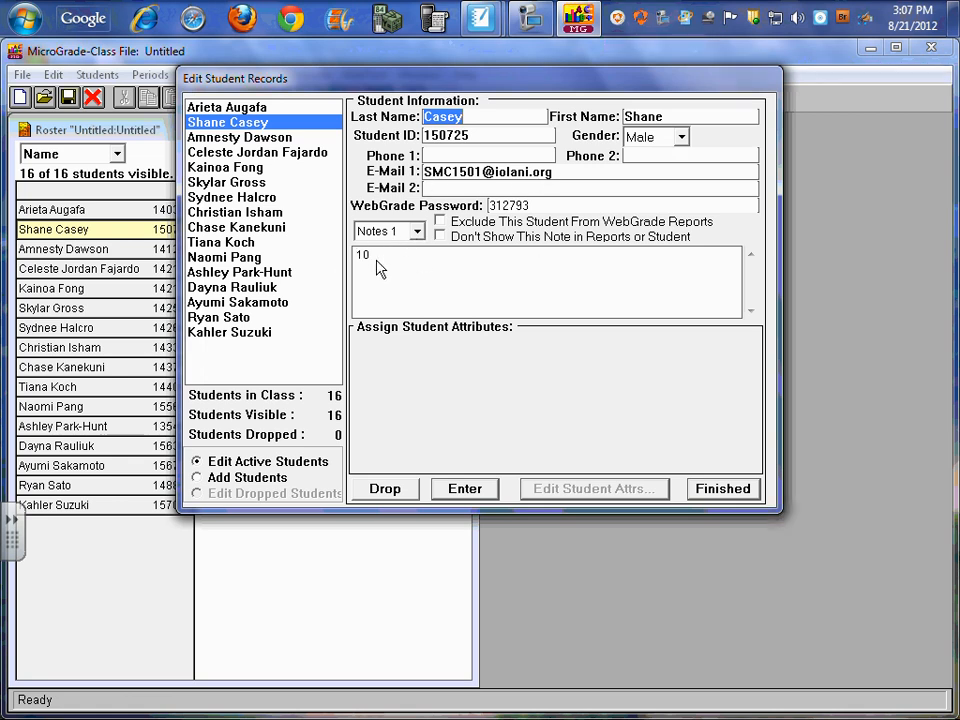
click(418, 232)
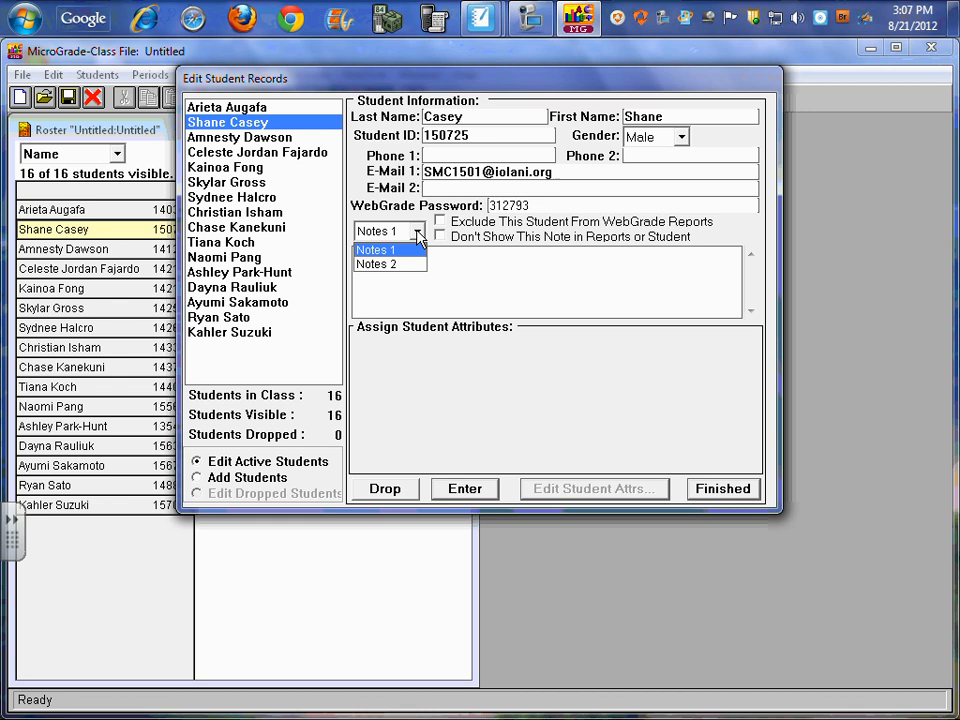
click(375, 264)
click(391, 278)
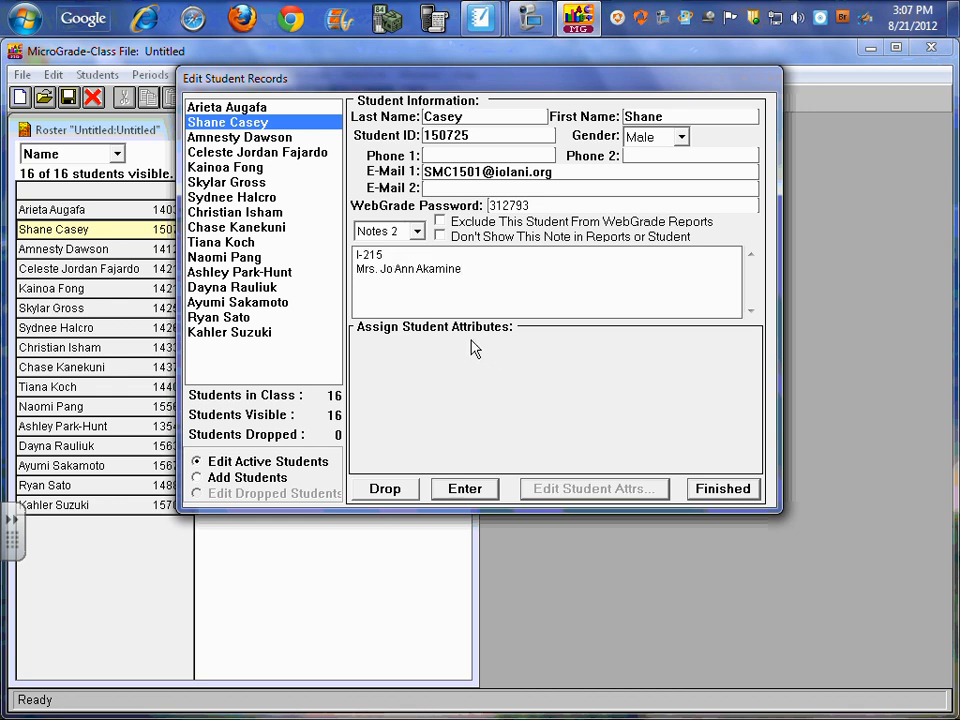
click(418, 232)
click(416, 249)
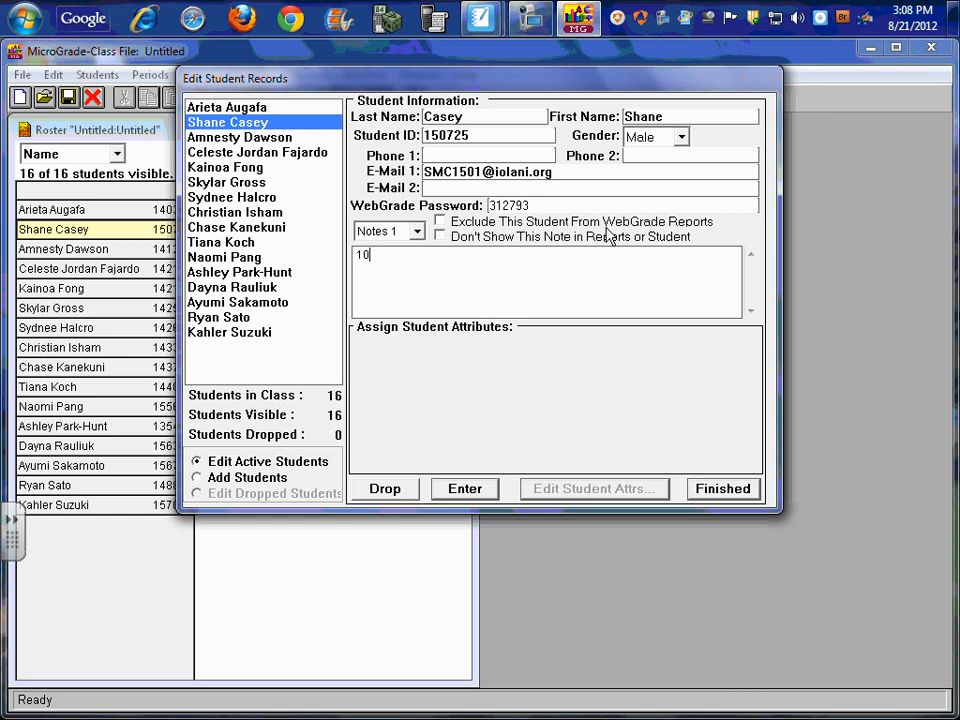
click(721, 489)
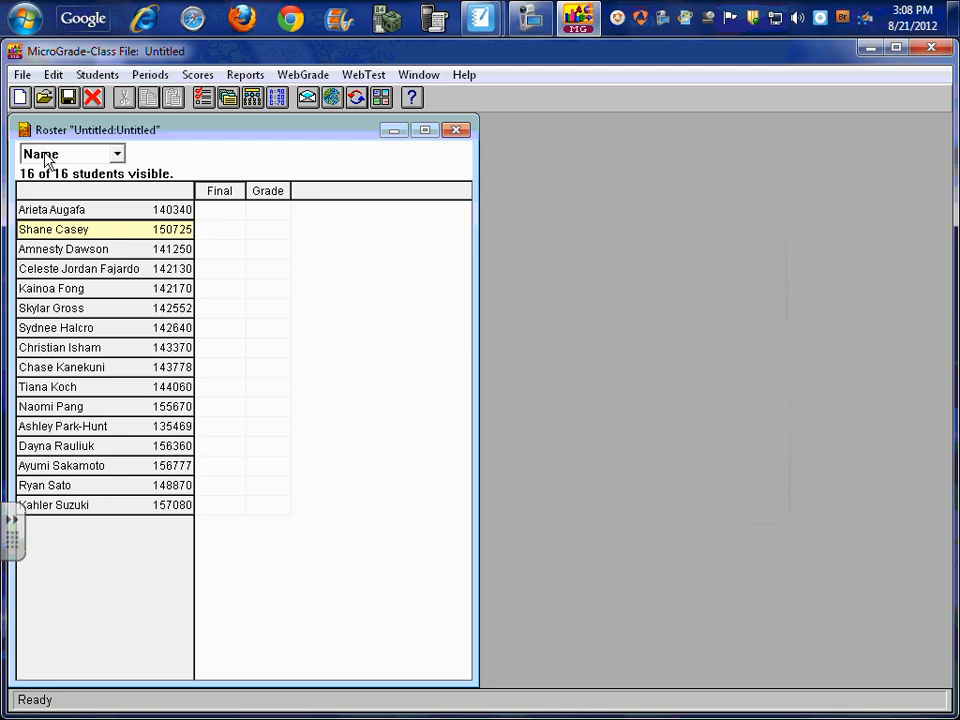
Save the class on the Desktop as Alg 2A-3
click(21, 76)
click(48, 158)
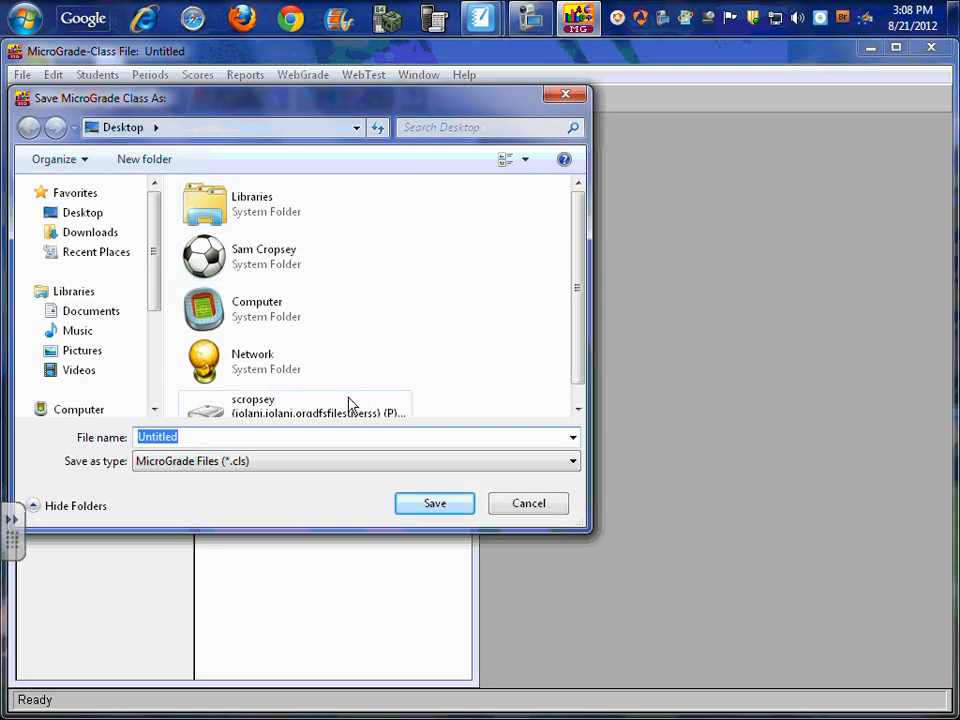
text(Alg 2A-3)
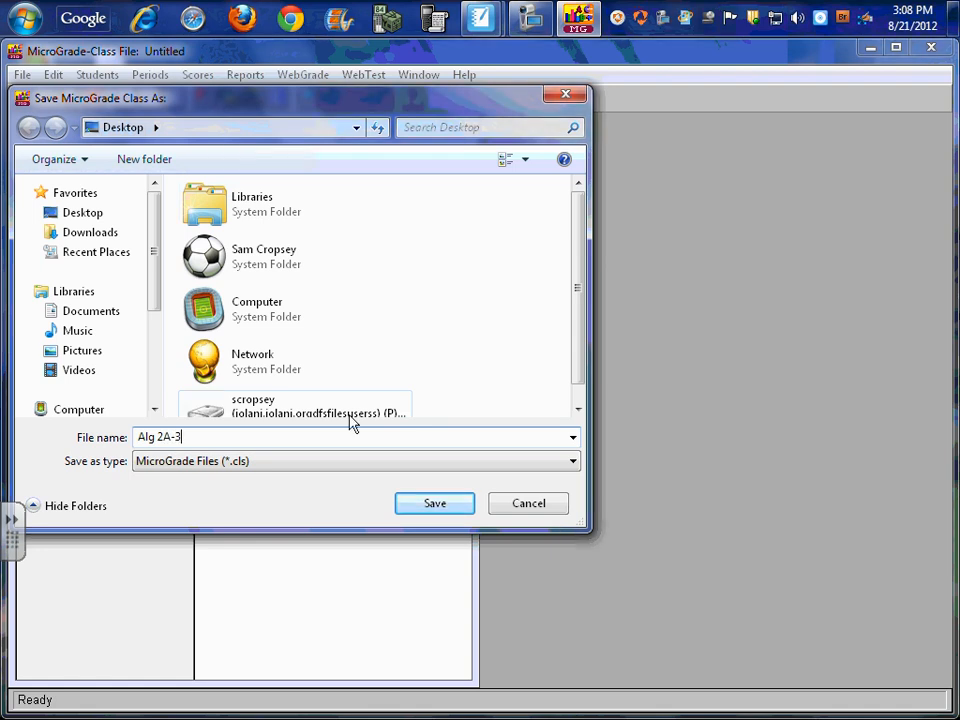
click(440, 508)
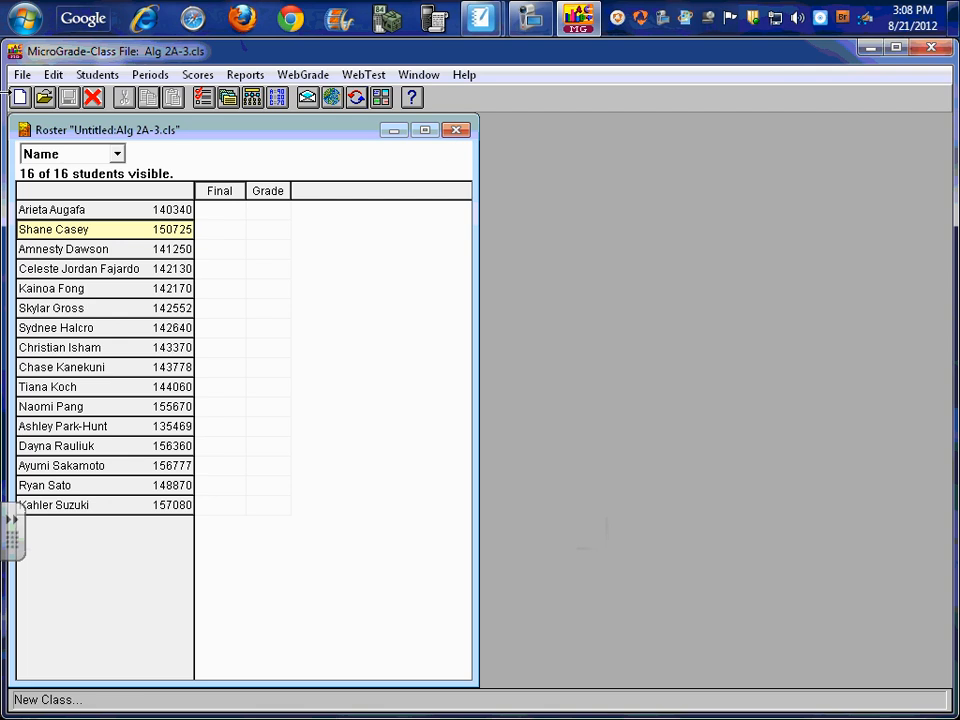
Create a new class and choose Alg2A-4 Roster (text) as the student file for a User Defined Template import
click(19, 75)
click(50, 96)
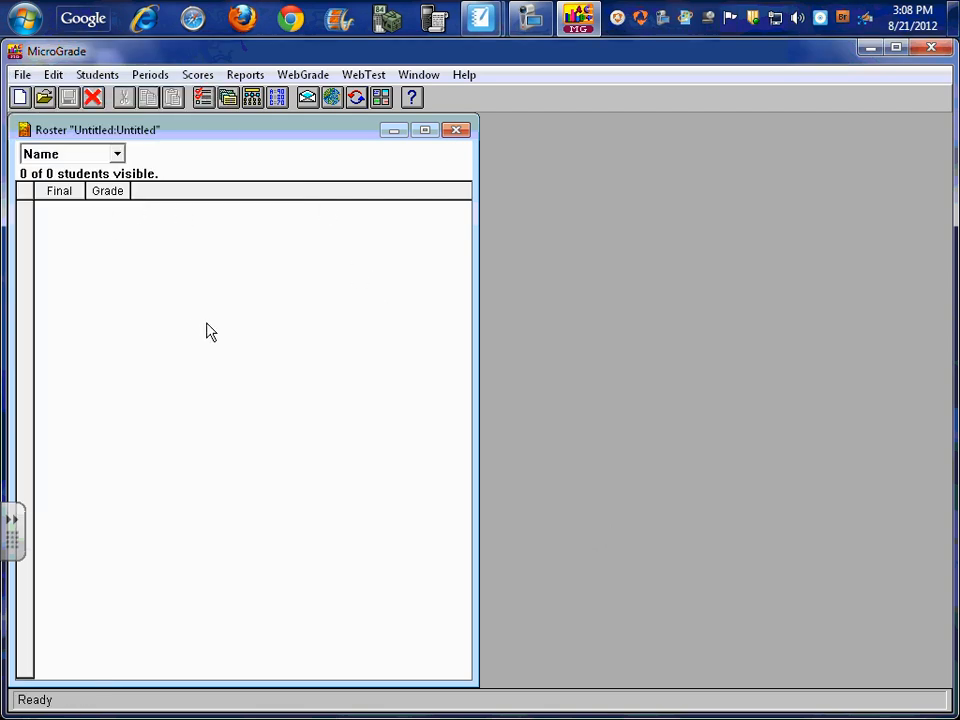
click(89, 78)
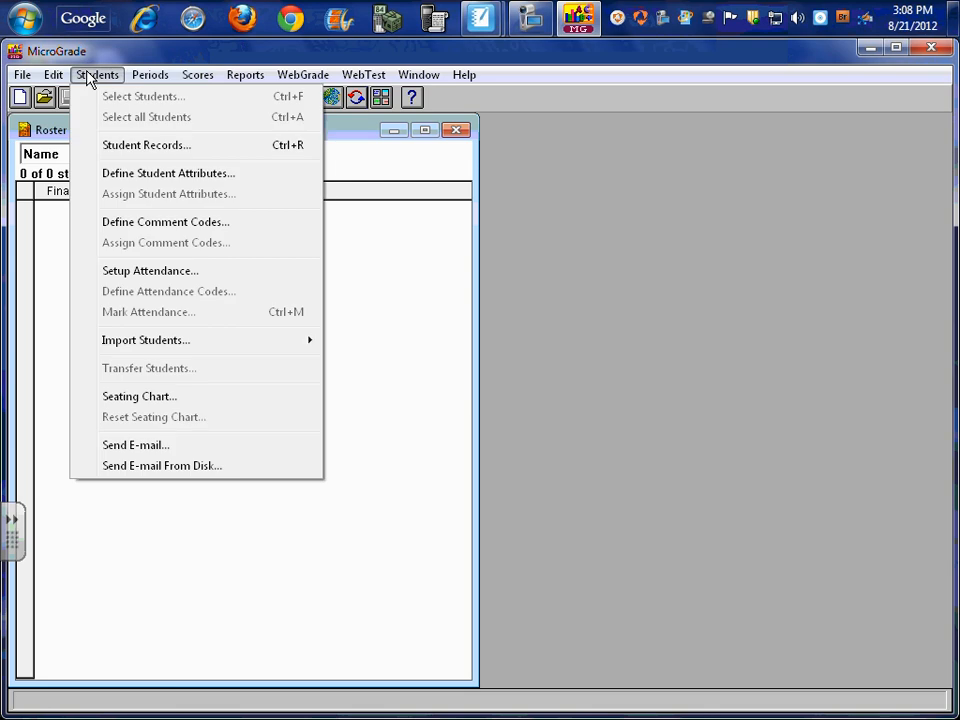
mouse_move(152, 345)
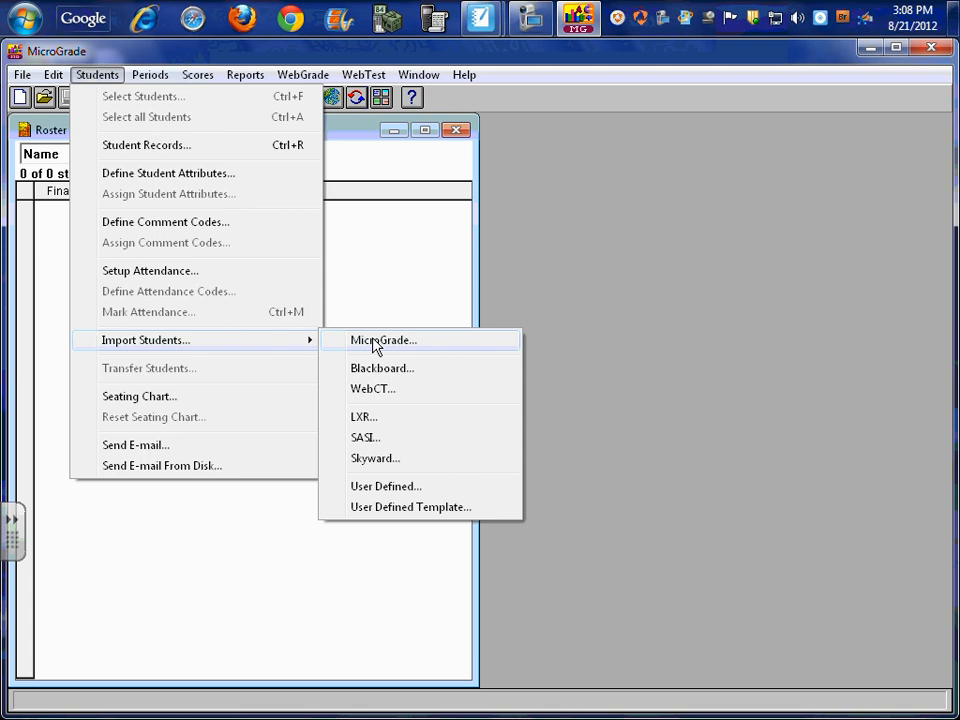
click(390, 508)
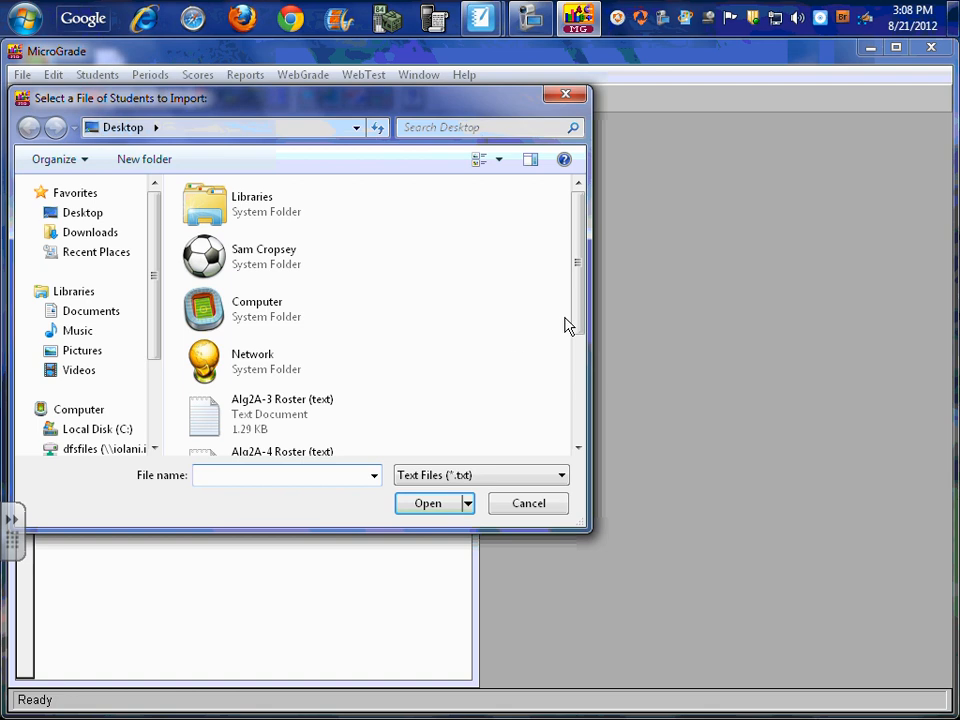
drag(576, 315, 486, 368)
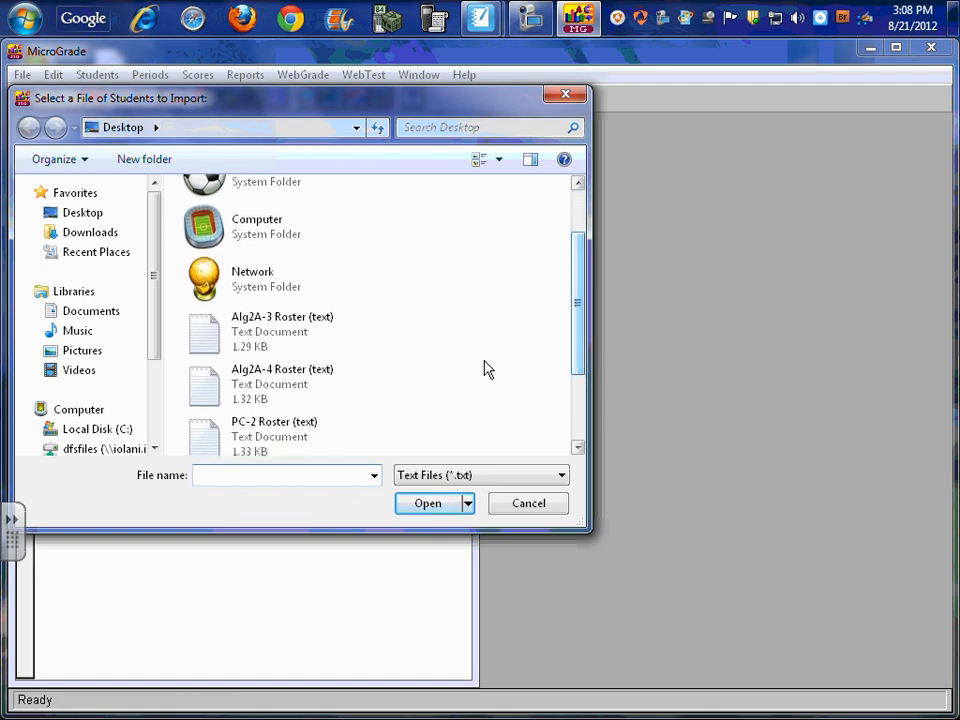
click(262, 395)
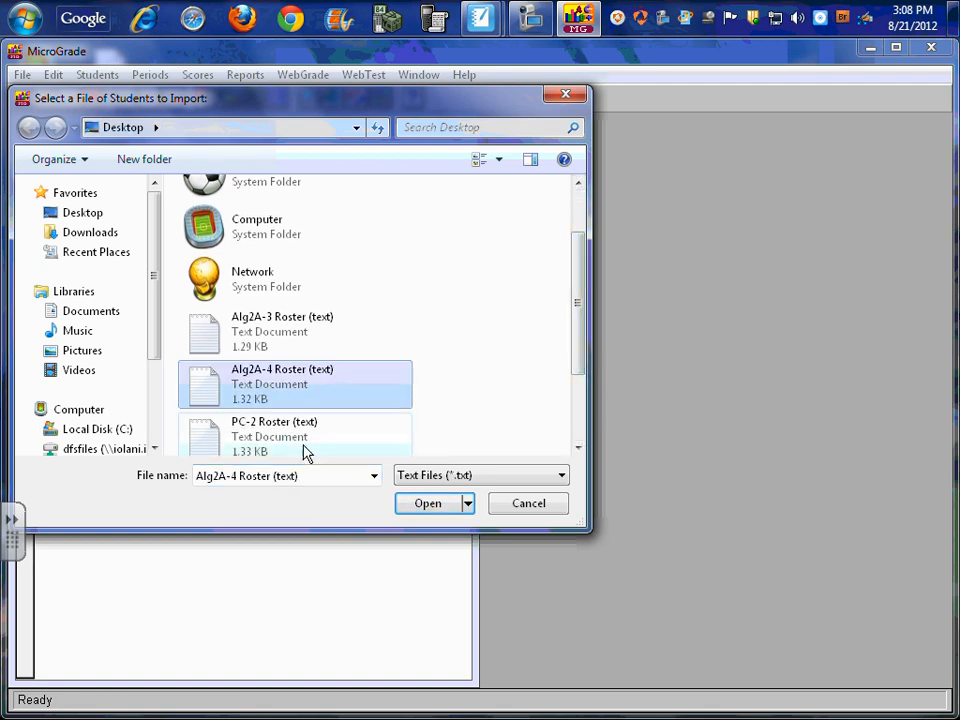
click(426, 504)
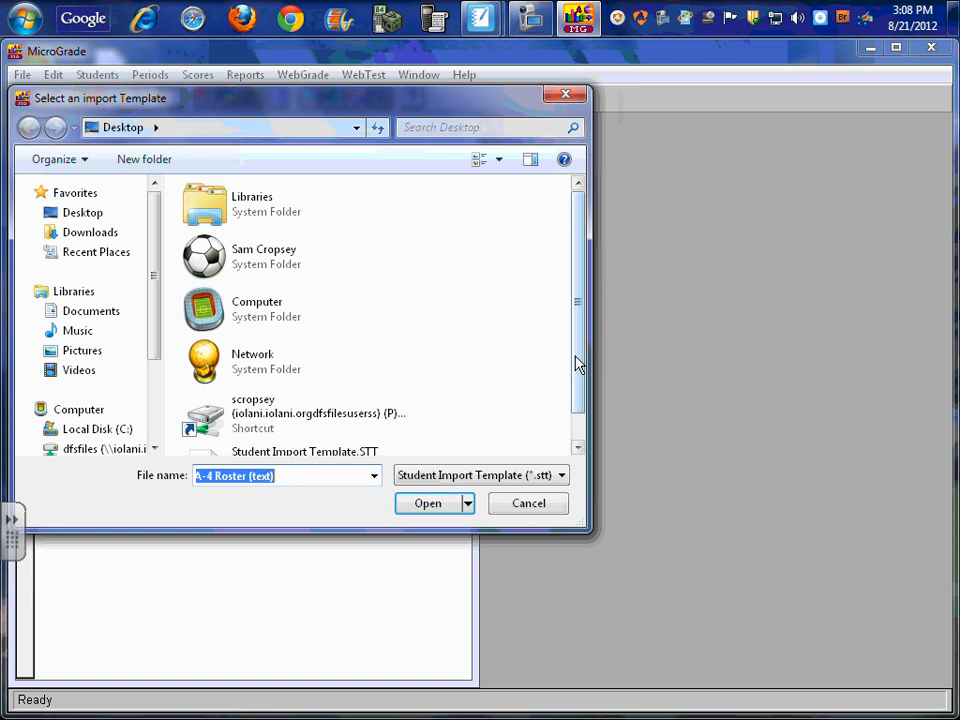
Import the roster with Student Import Template.STT, keeping the IDs from the import file, and finish the import
drag(576, 364, 578, 398)
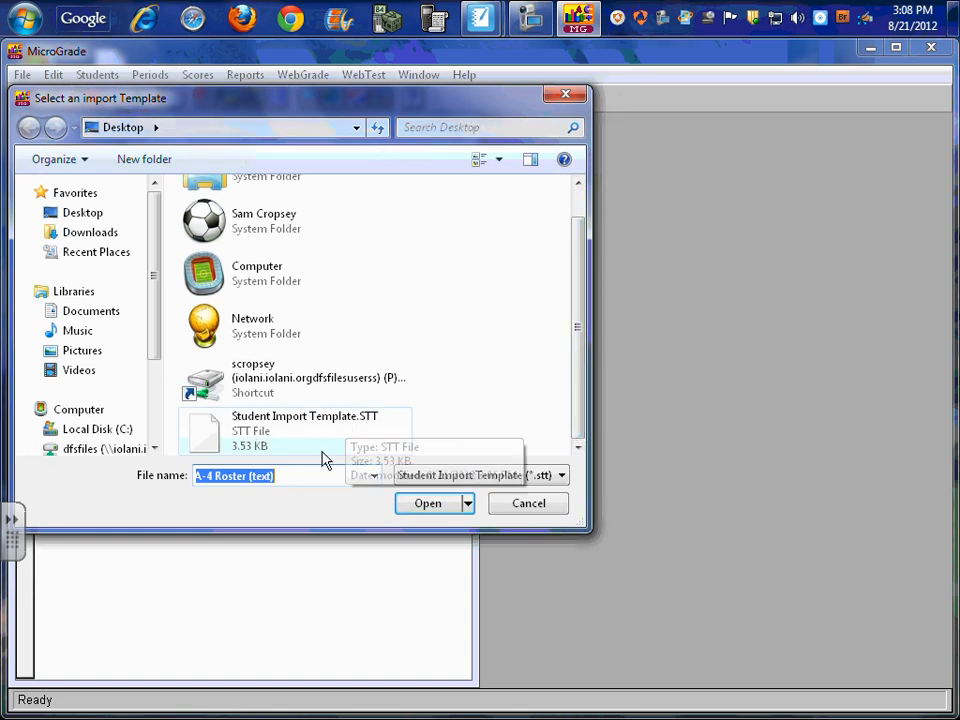
click(209, 444)
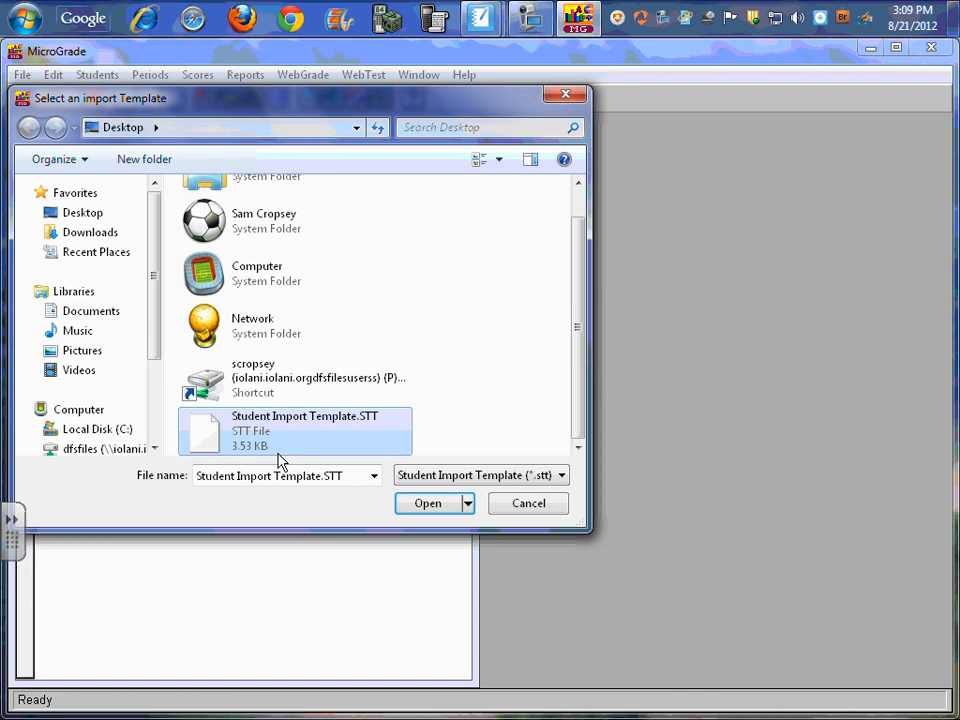
click(424, 513)
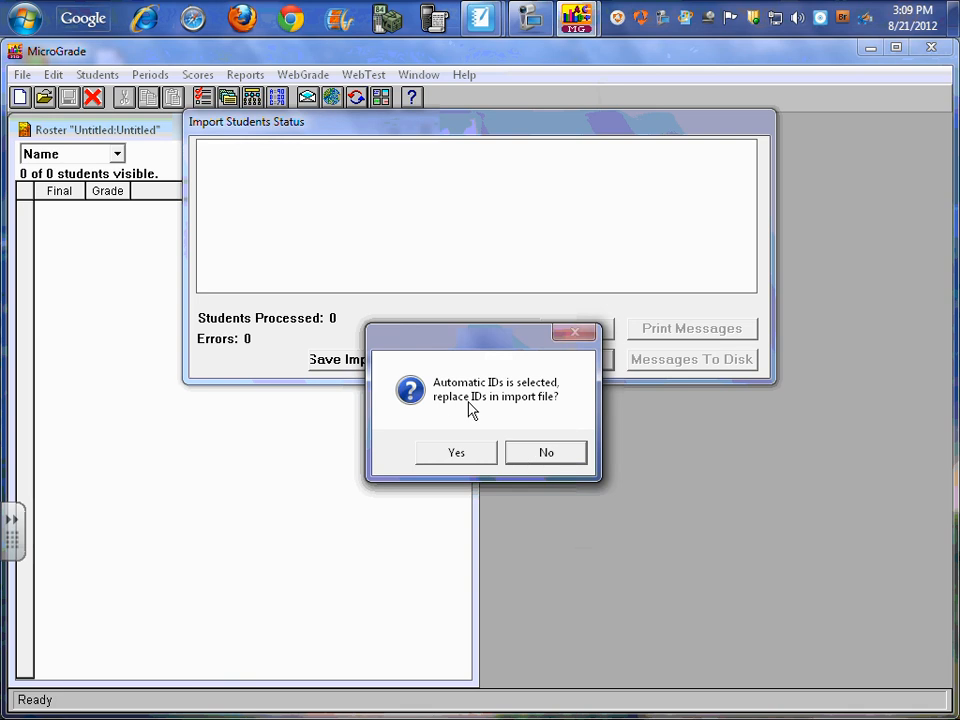
click(543, 455)
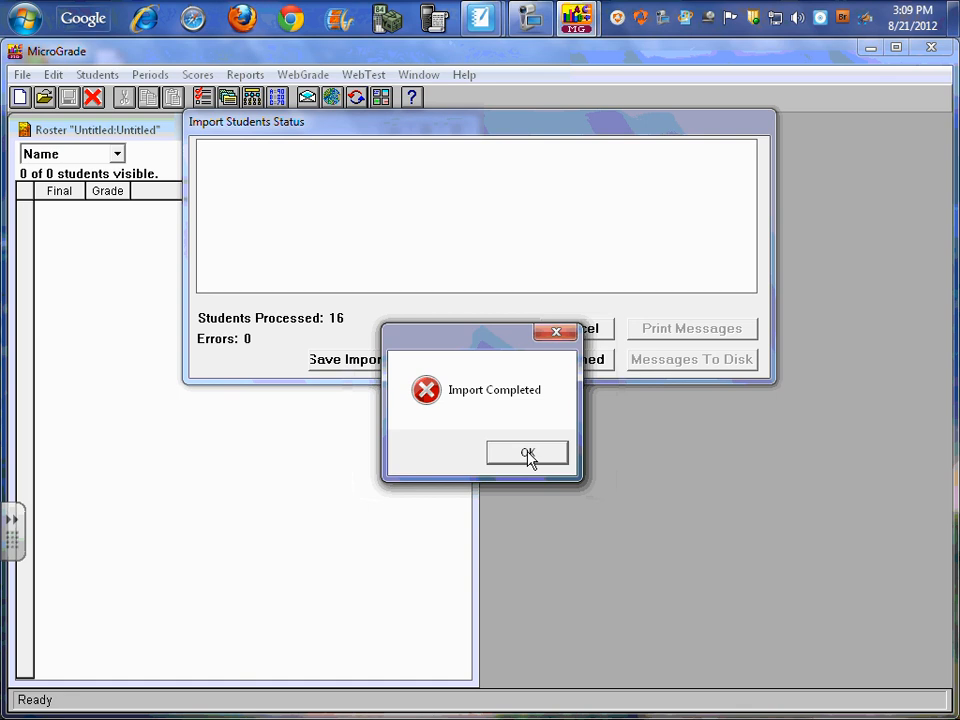
click(528, 455)
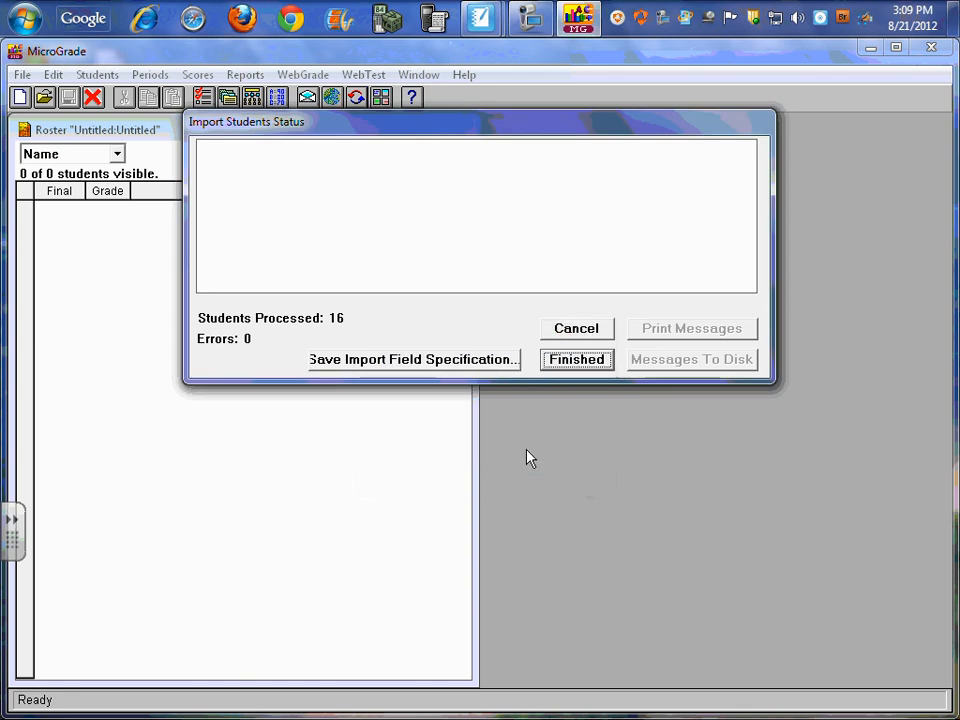
click(576, 361)
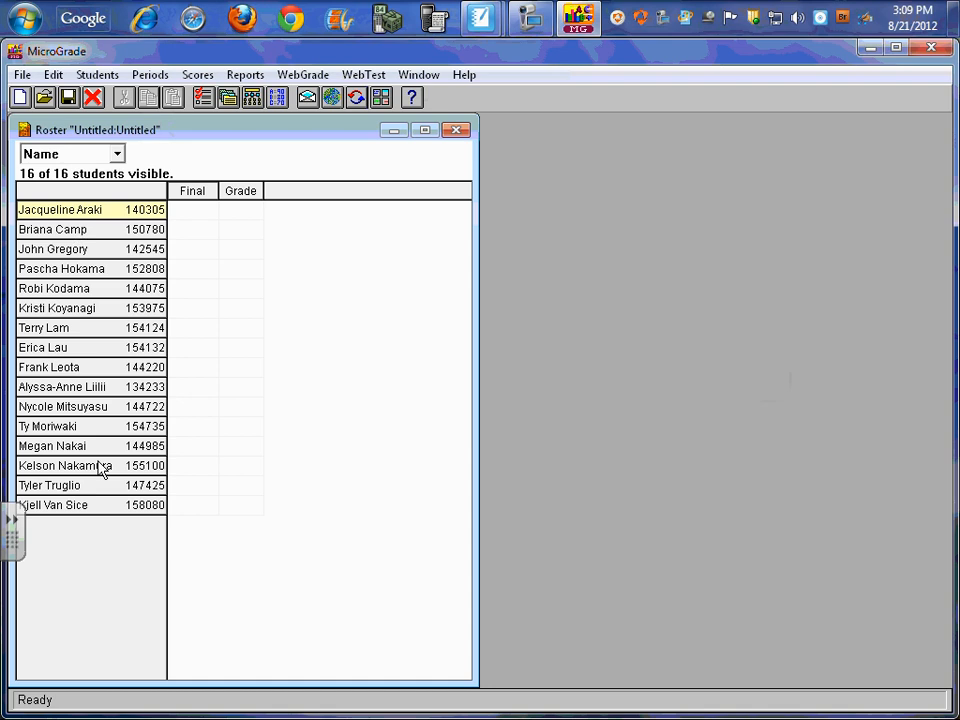
Check Notes 2 and Notes 1 in the first student's record of the imported roster, and close the student records
click(94, 76)
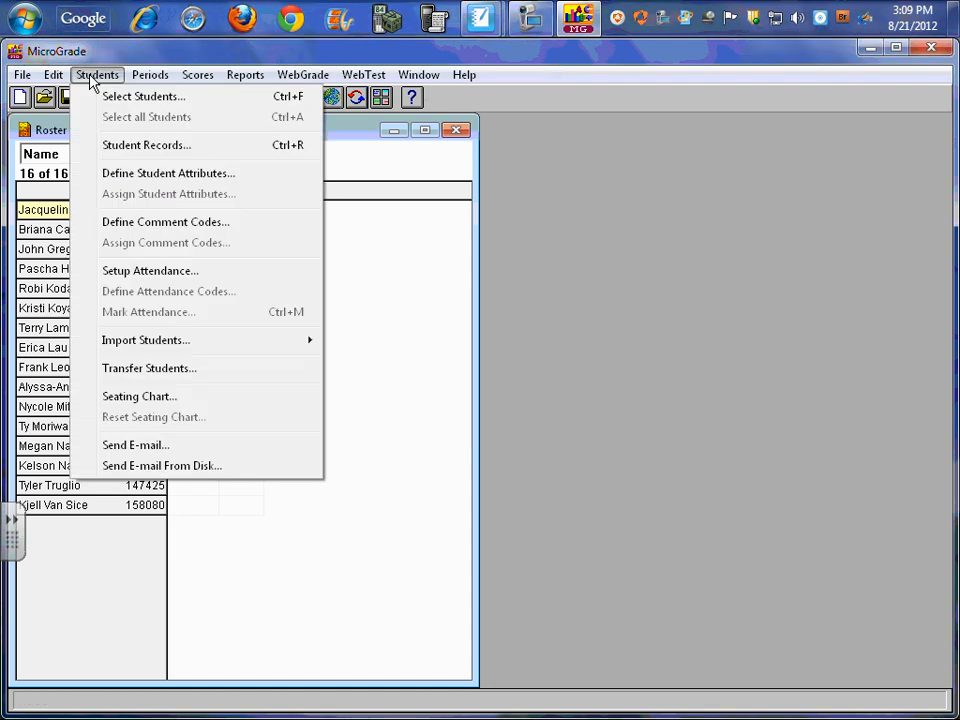
click(134, 148)
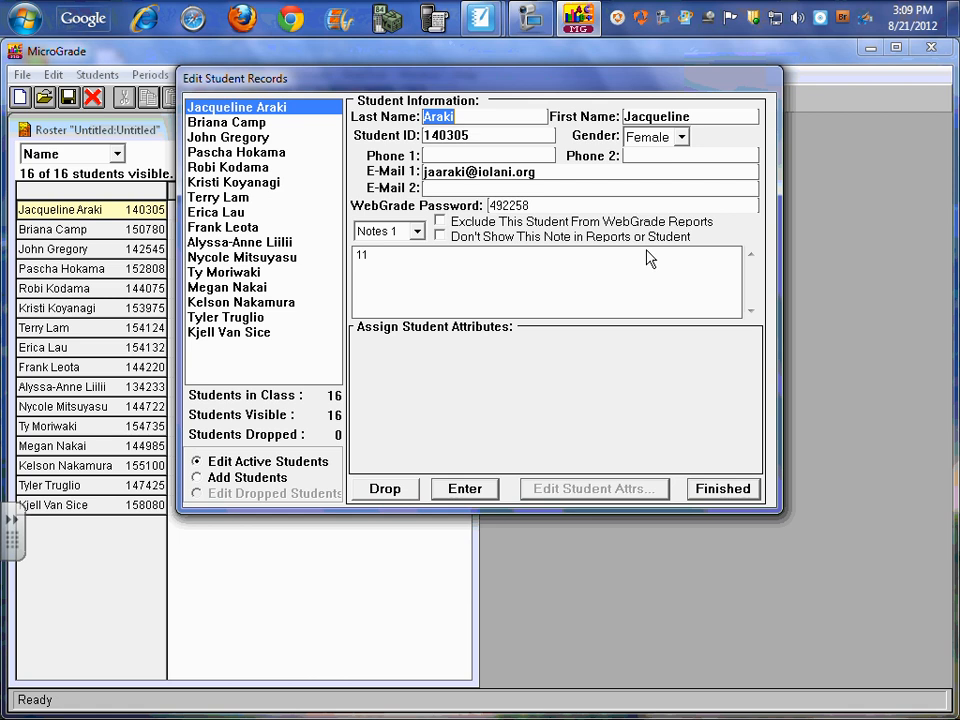
click(415, 232)
click(380, 264)
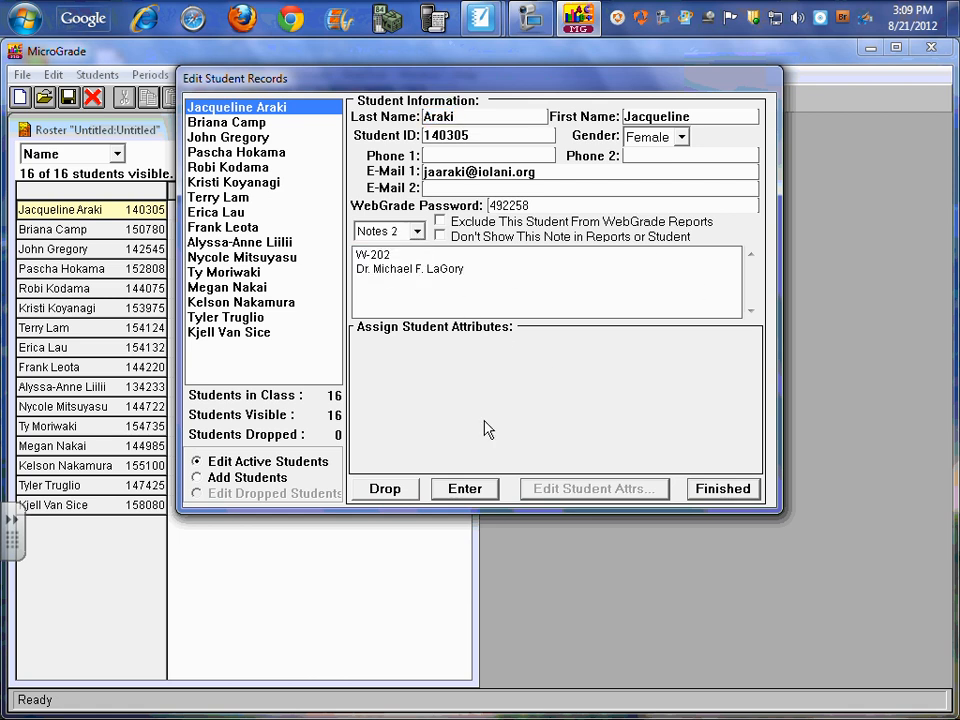
click(417, 232)
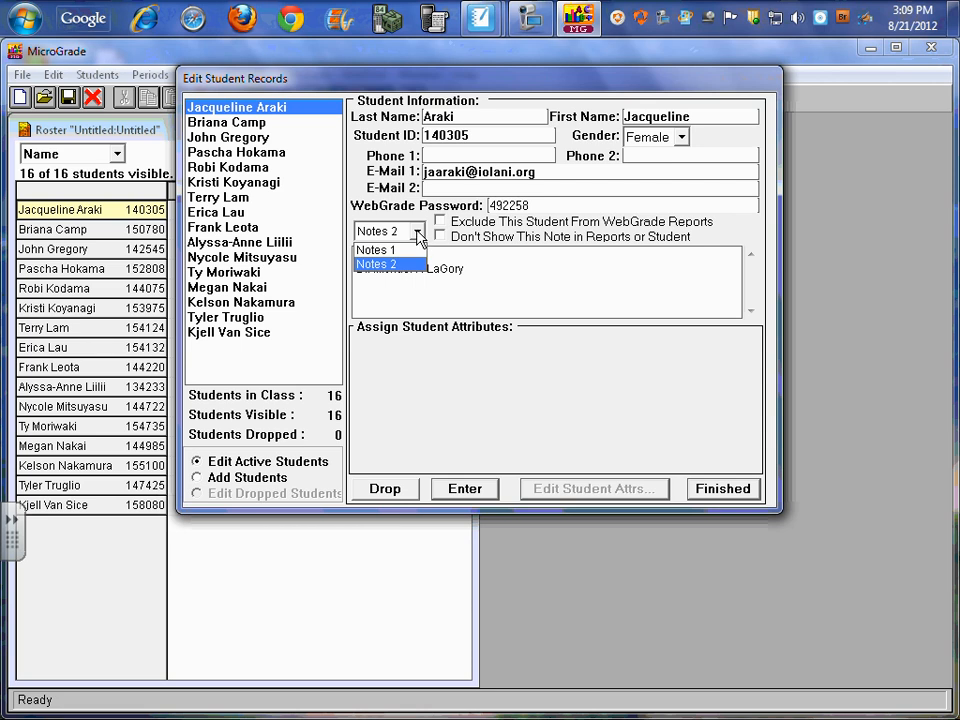
click(413, 250)
click(704, 490)
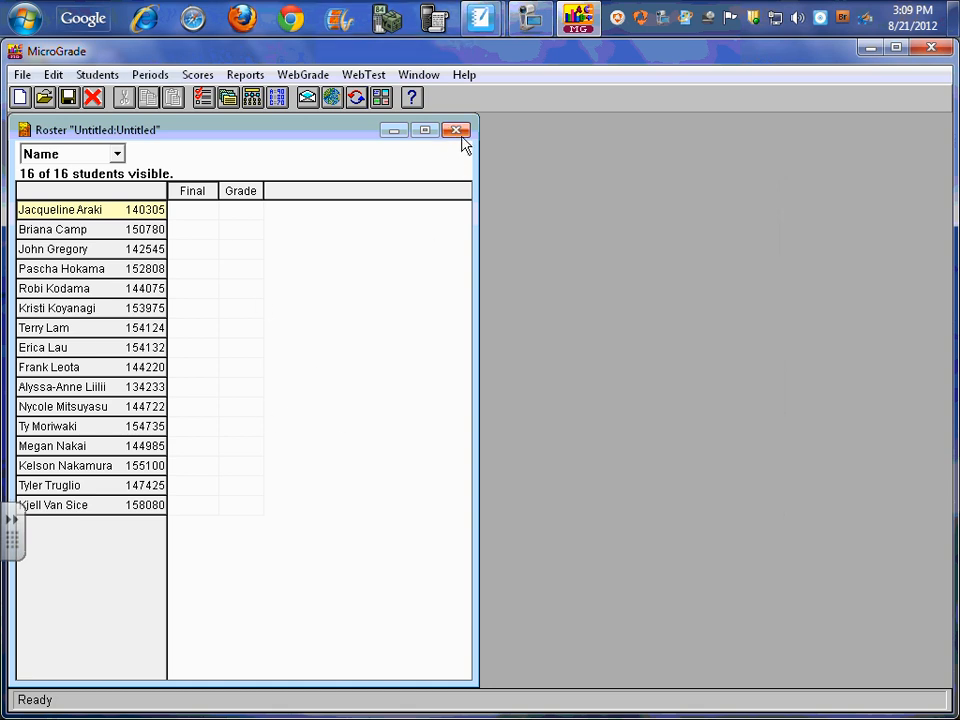
Enter a second e-mail address in the first student's record, leaving both phone fields blank, and save the changes to the student
click(83, 75)
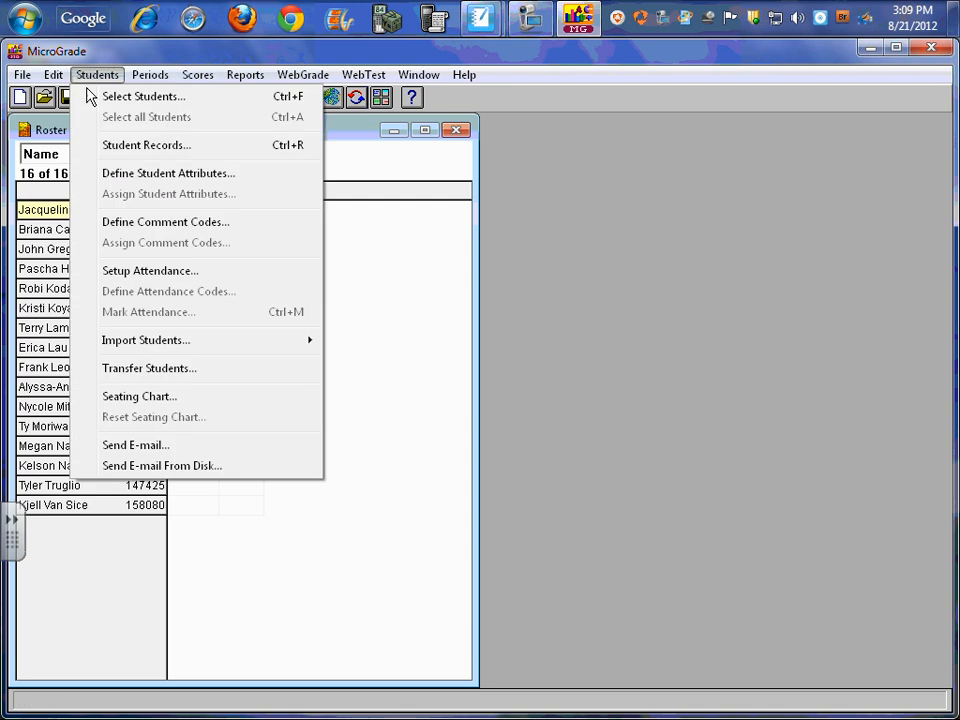
click(103, 145)
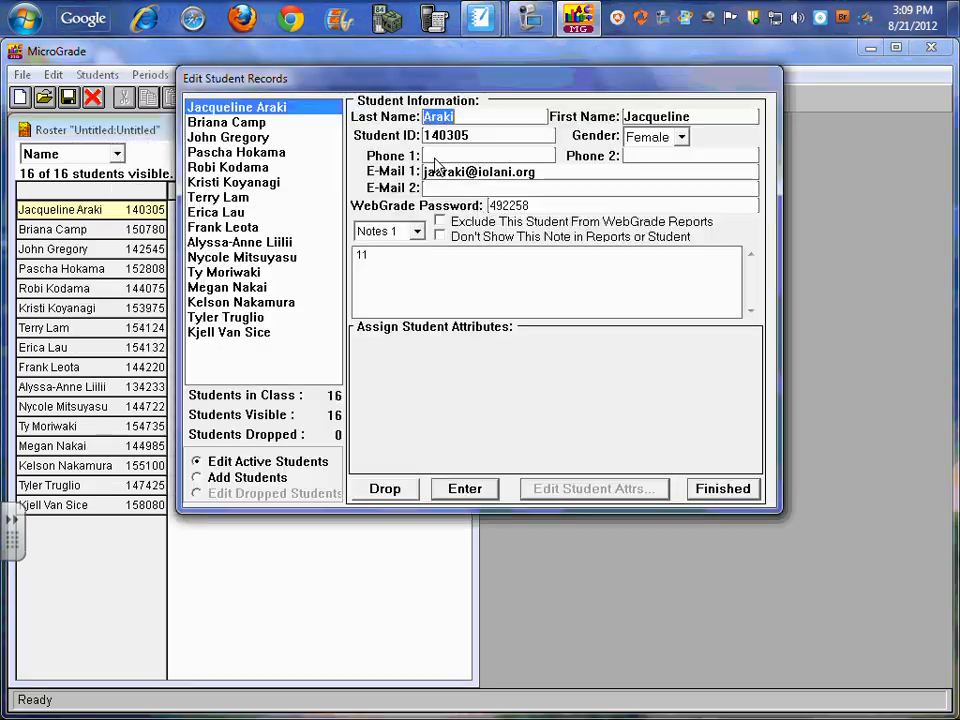
click(455, 155)
click(707, 154)
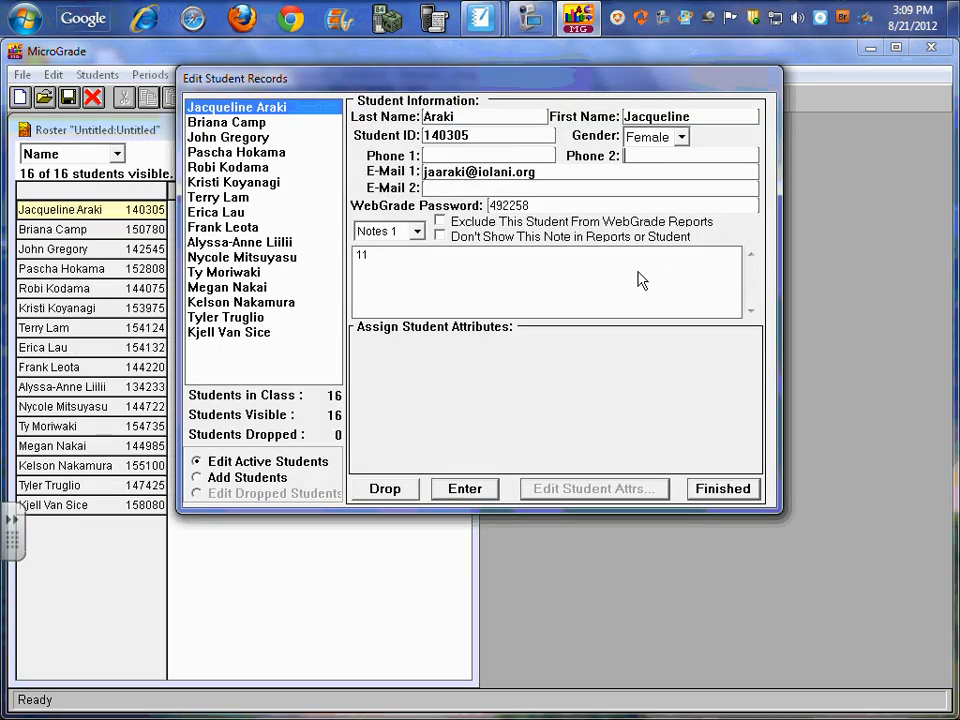
click(453, 188)
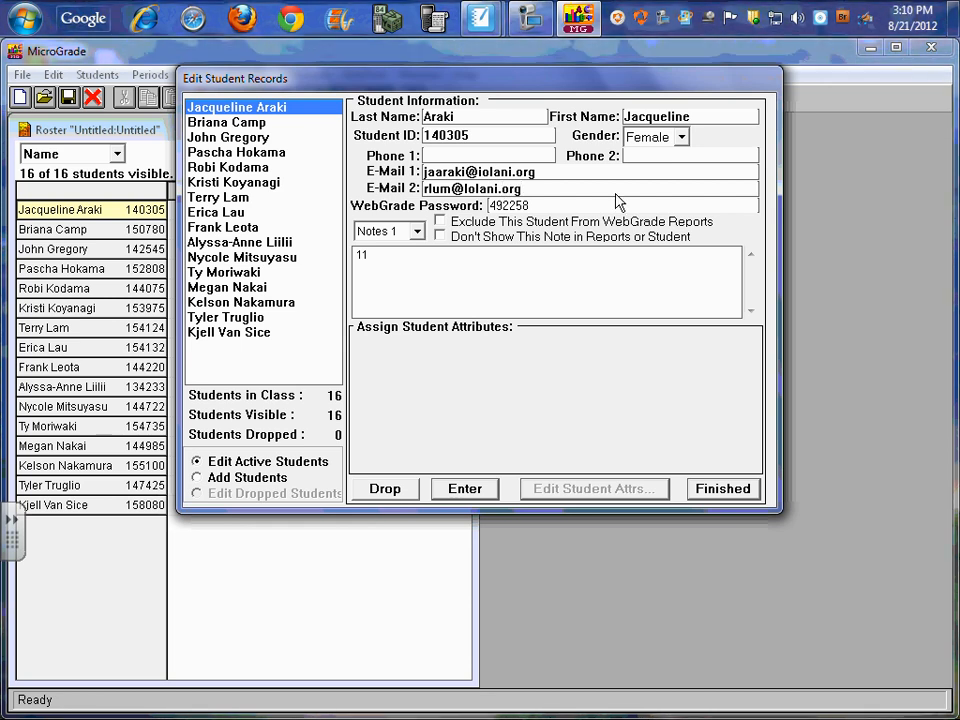
click(722, 488)
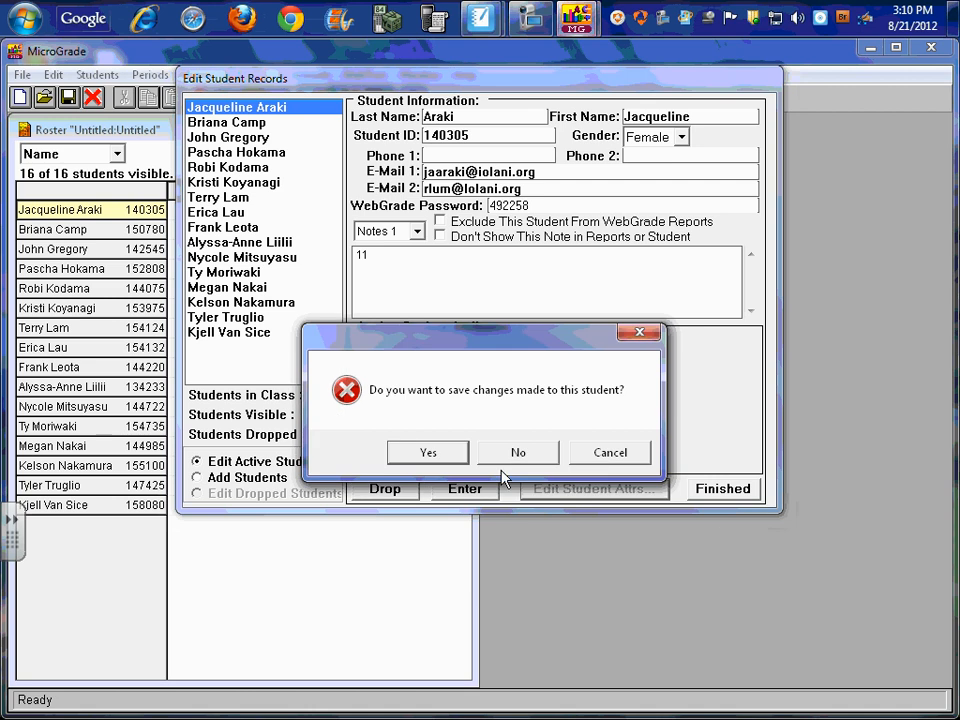
click(450, 455)
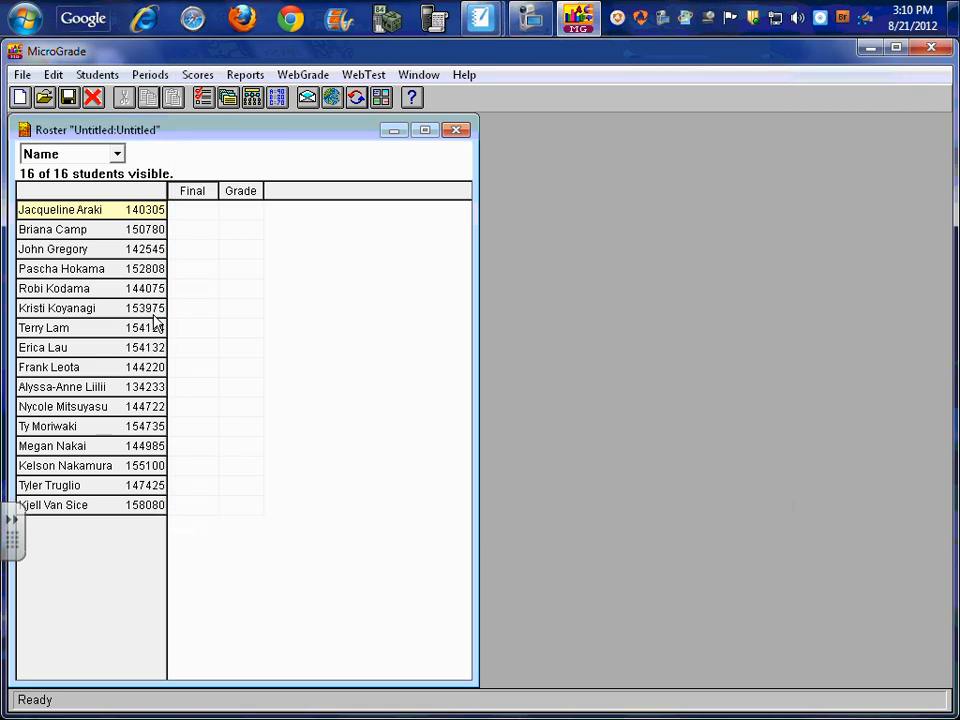